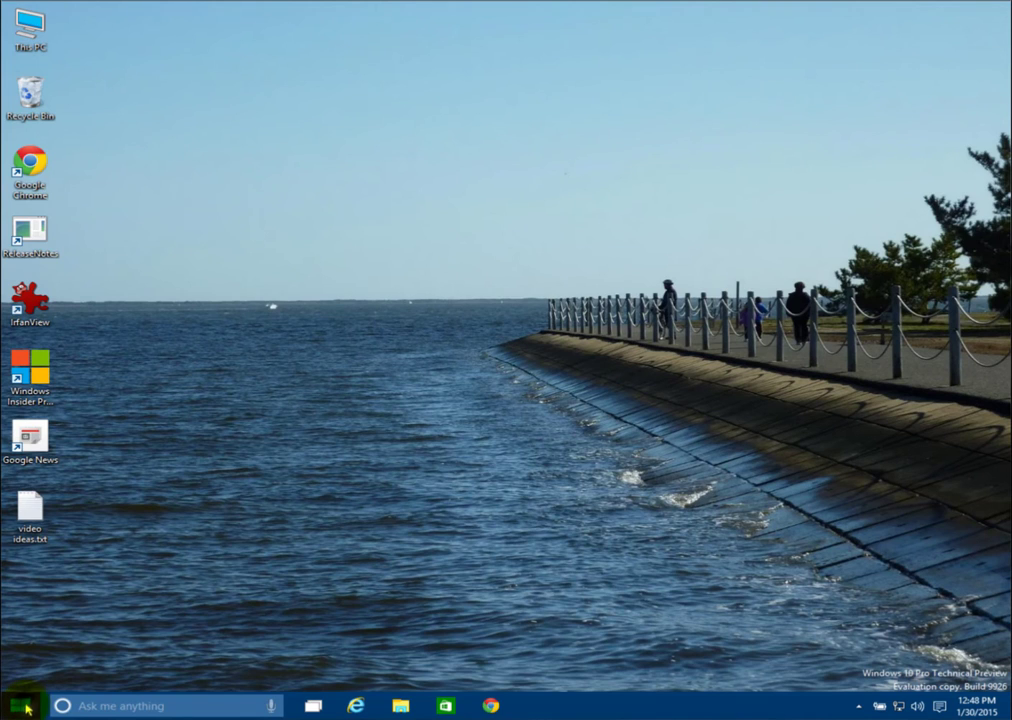
Step: Preview the Win+X power-user menu from the Start button, then open the Start menu
right_click(27, 708)
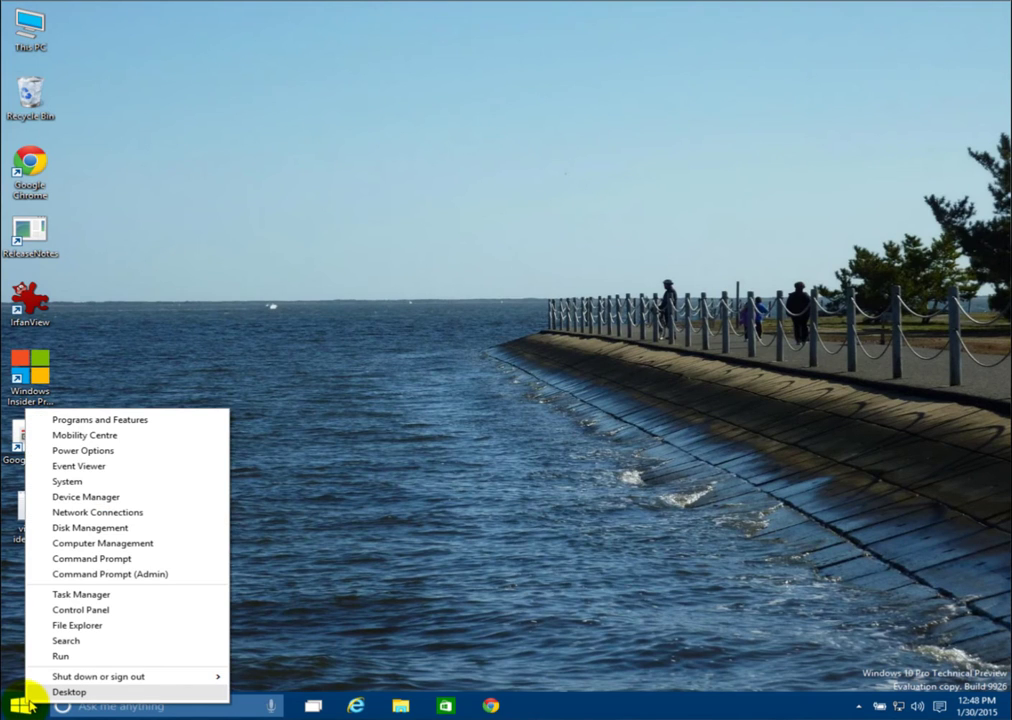
mouse_move(64, 680)
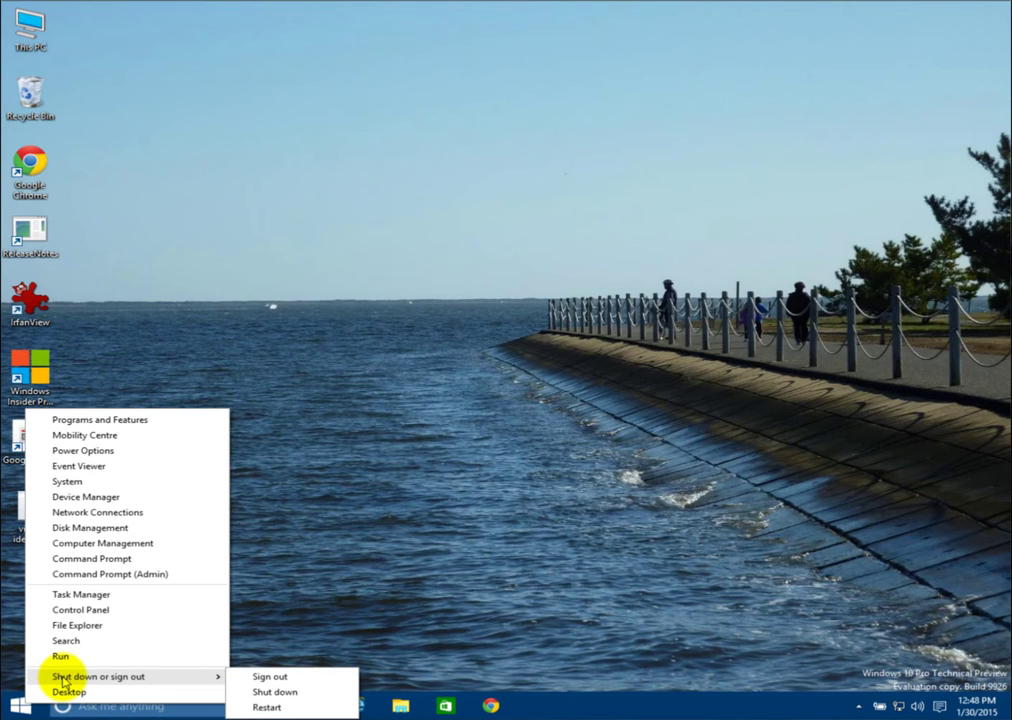
click(20, 706)
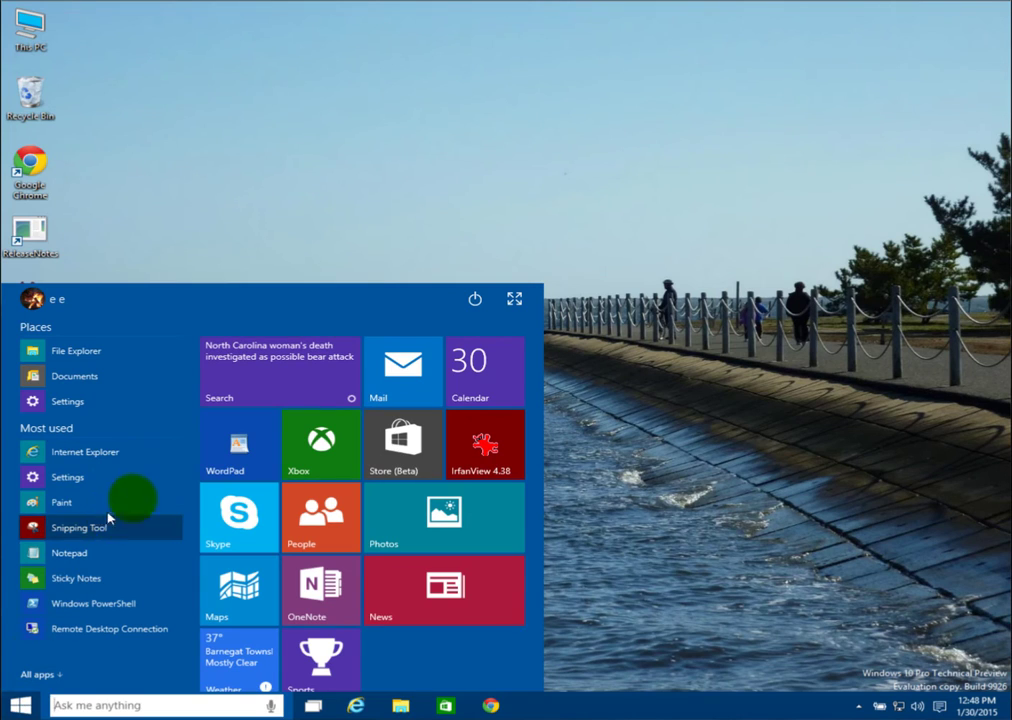
Step: Check the Start menu's power options and signed-in account options, dismissing each
click(476, 302)
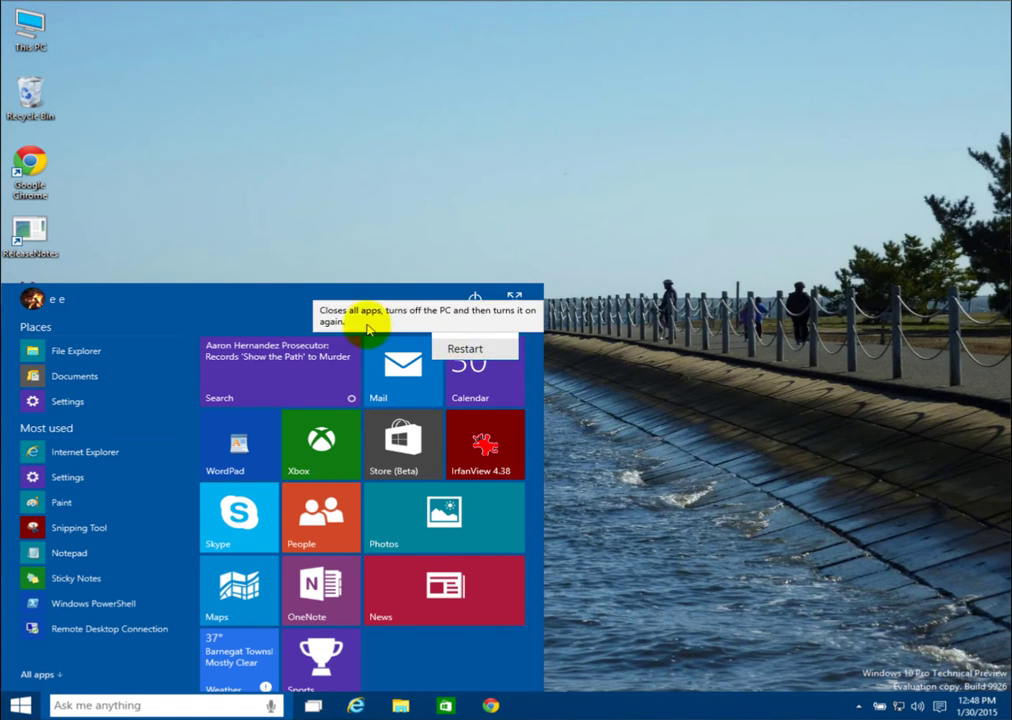
click(324, 314)
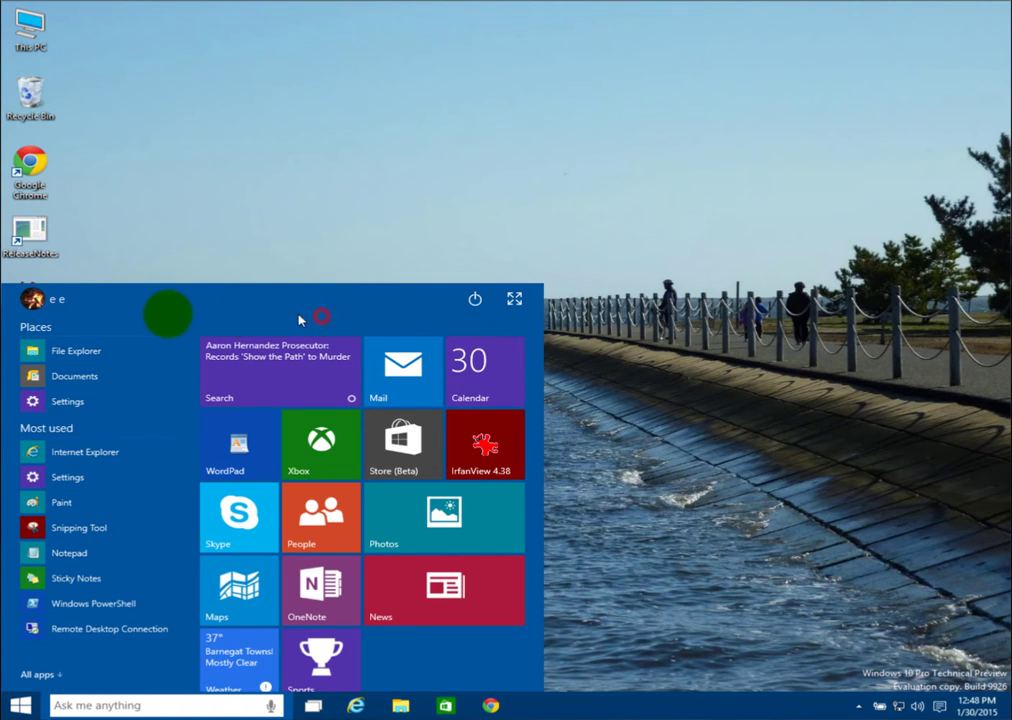
click(50, 306)
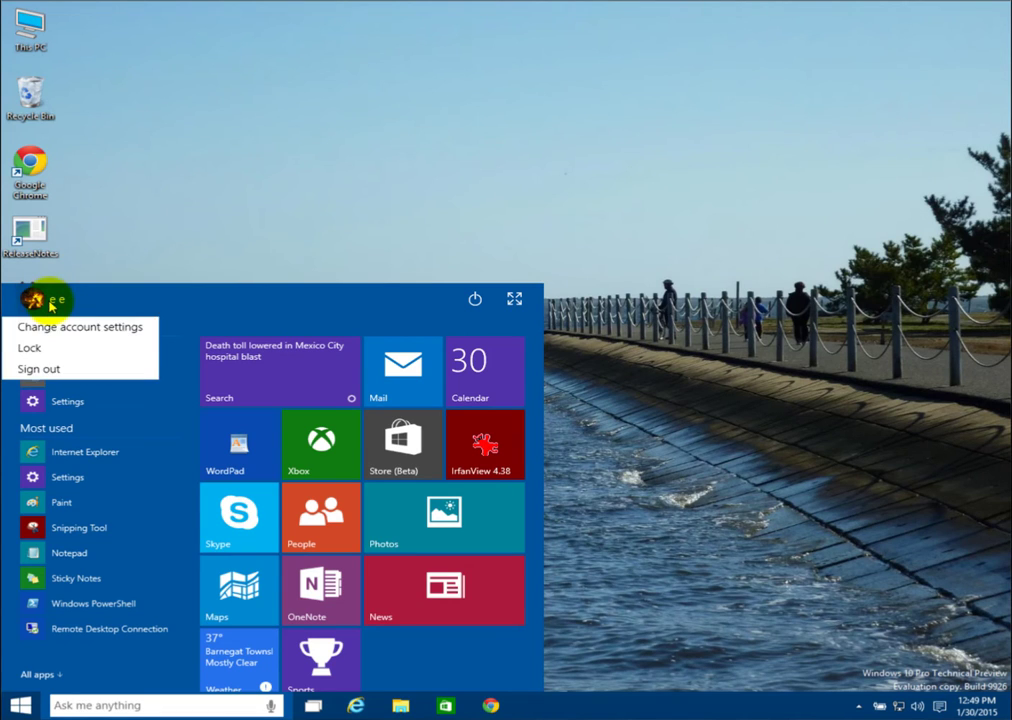
click(178, 306)
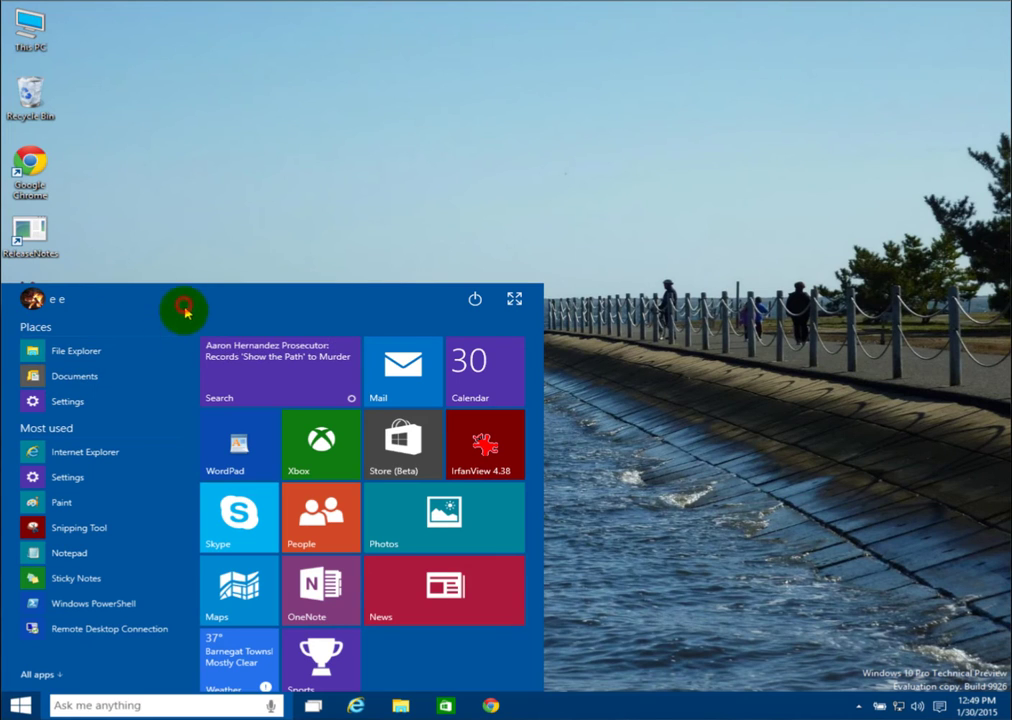
Step: Launch File Explorer from the Start button's Win+X quick-link menu
right_click(27, 708)
mouse_move(81, 684)
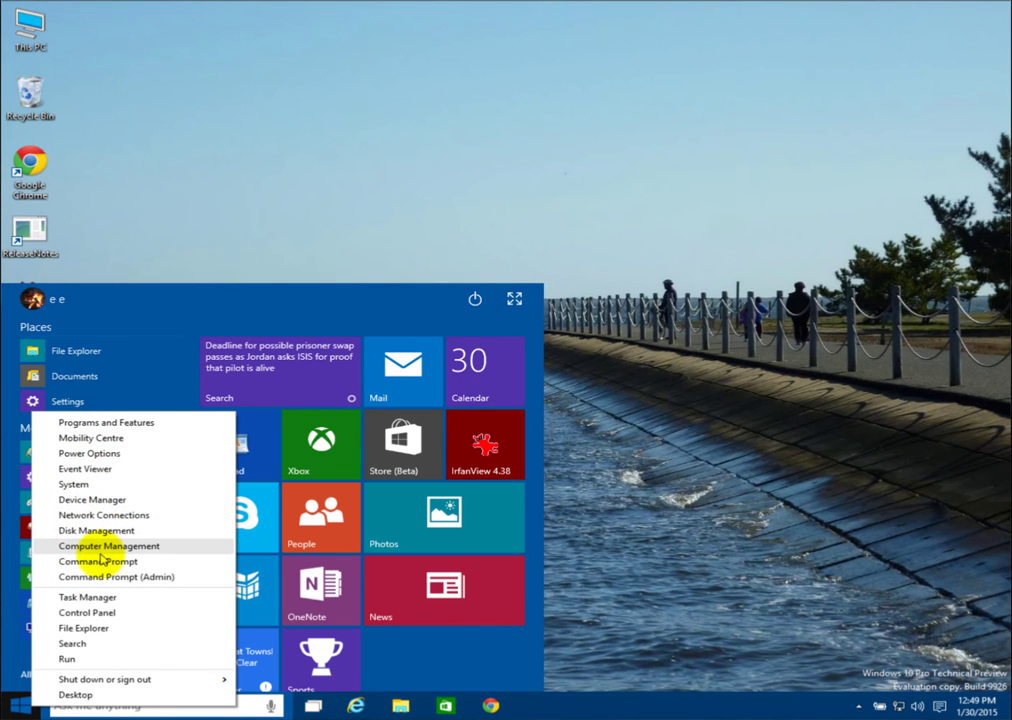
click(111, 628)
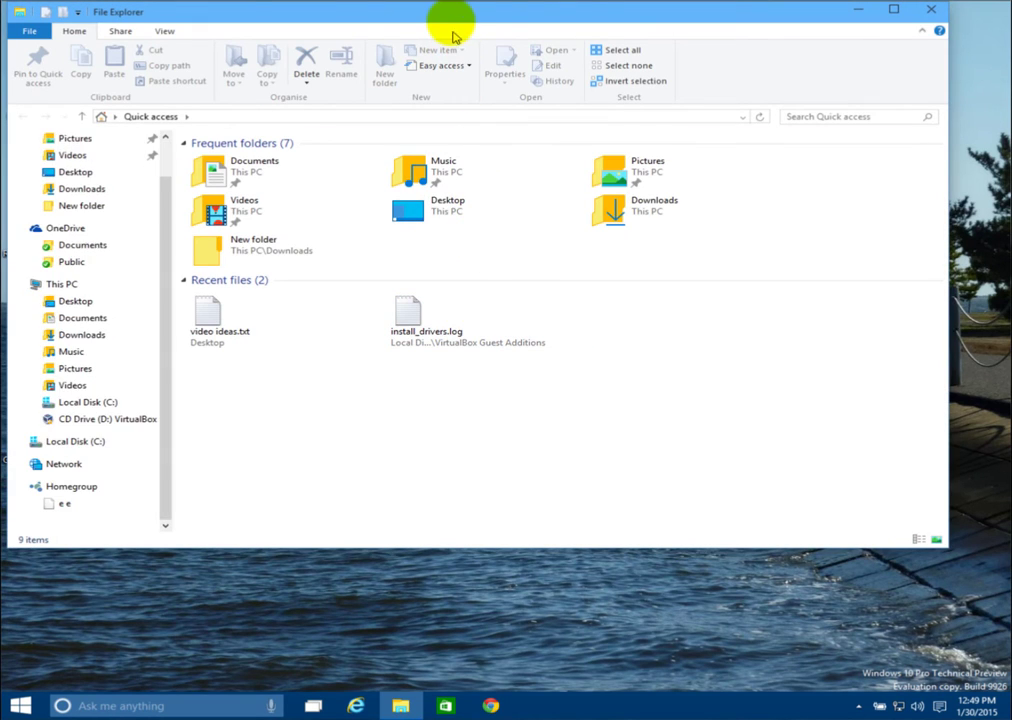
Step: Nudge the Explorer window, browse Local Disk (C:) and its Drive Tools Manage options, then close Explorer
drag(452, 15, 472, 37)
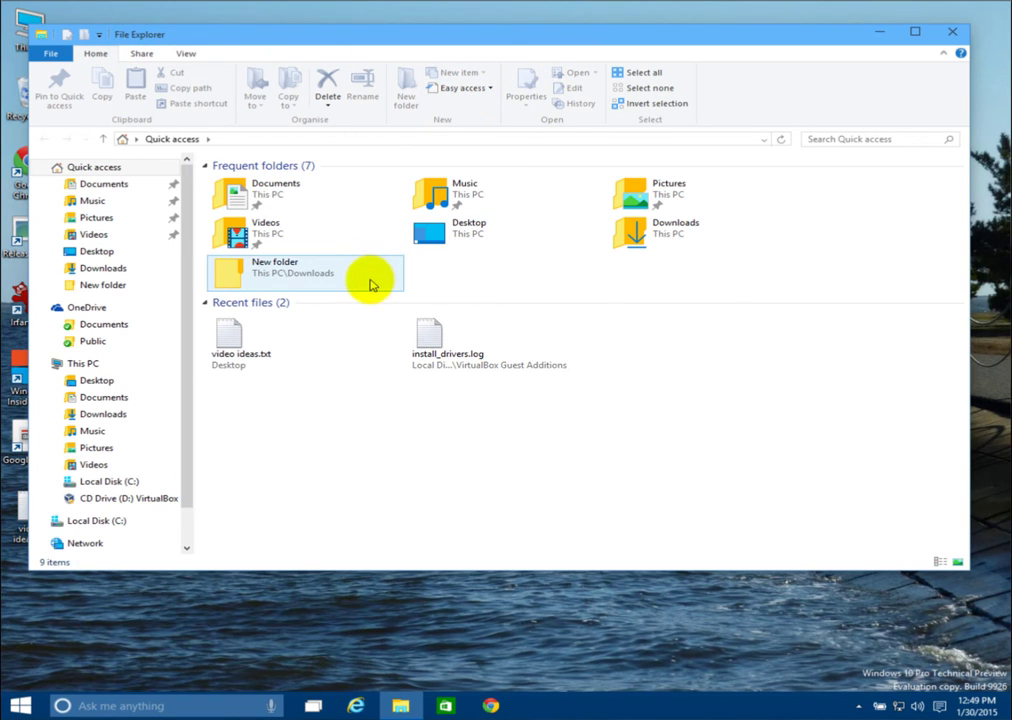
click(334, 276)
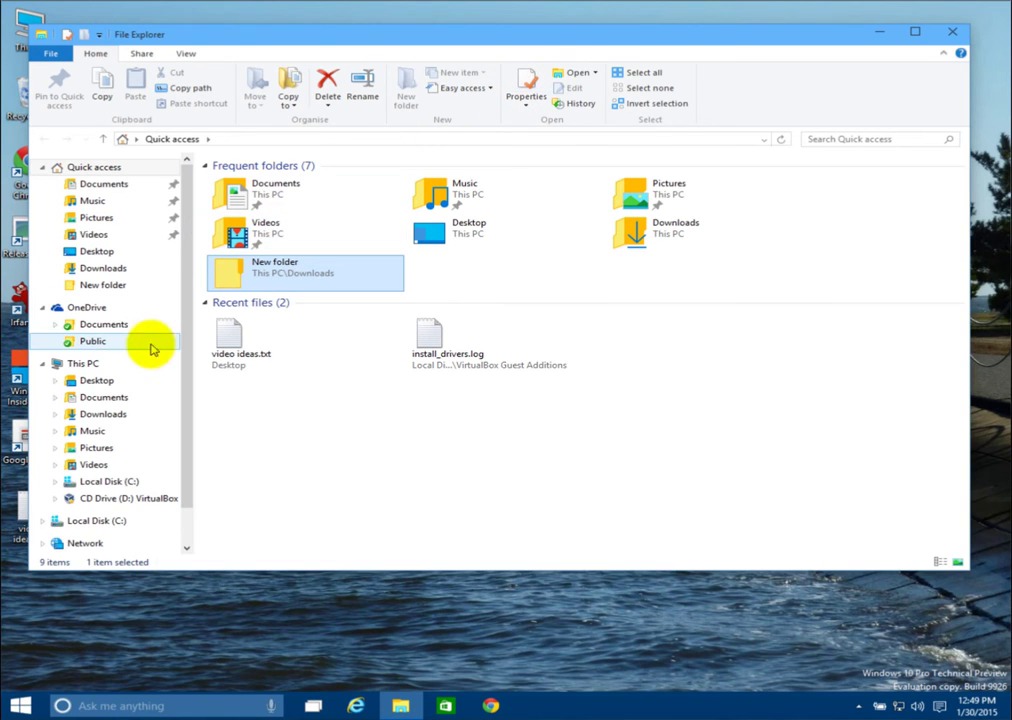
click(110, 481)
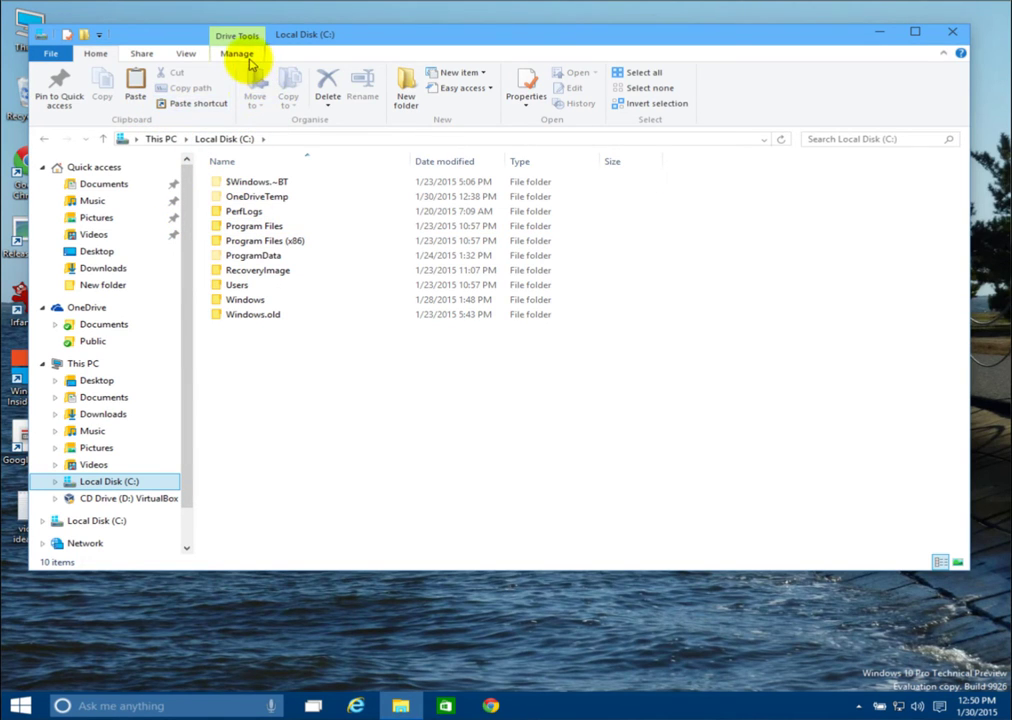
click(240, 56)
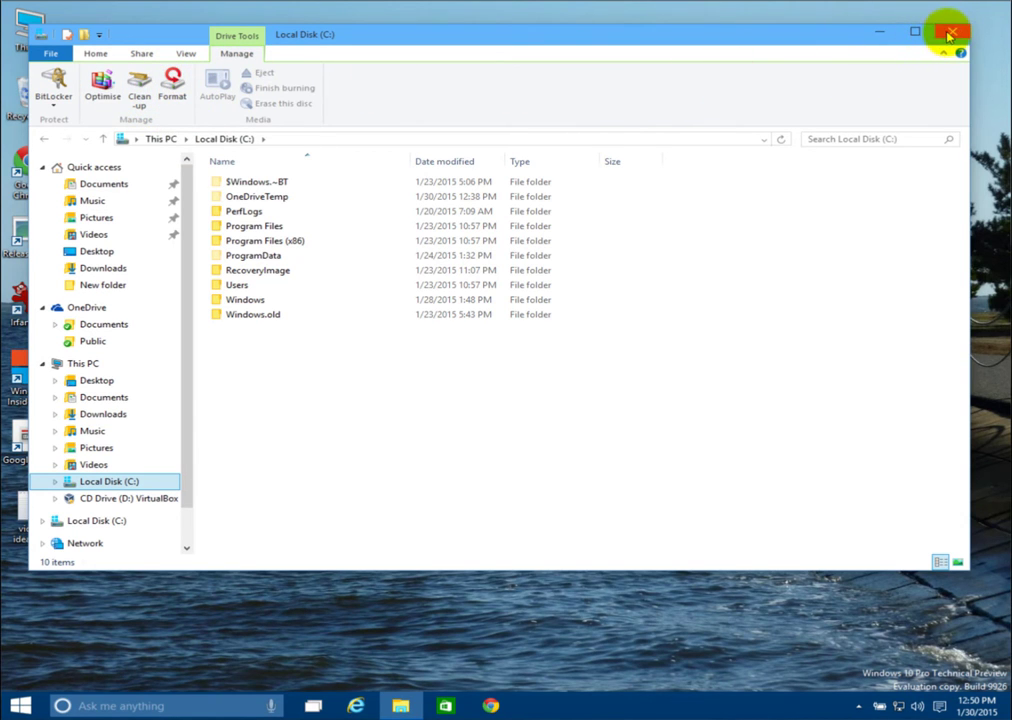
click(949, 31)
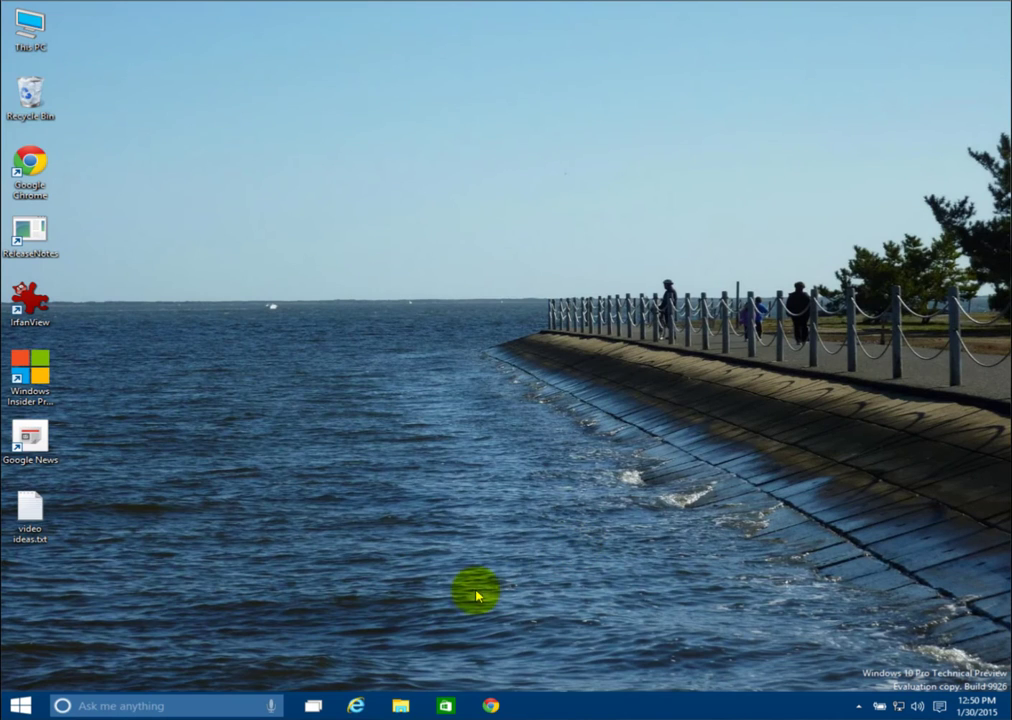
Step: Reopen File Explorer, add Desktop 2 in Task View, visit it, then return to Desktop 1
click(311, 707)
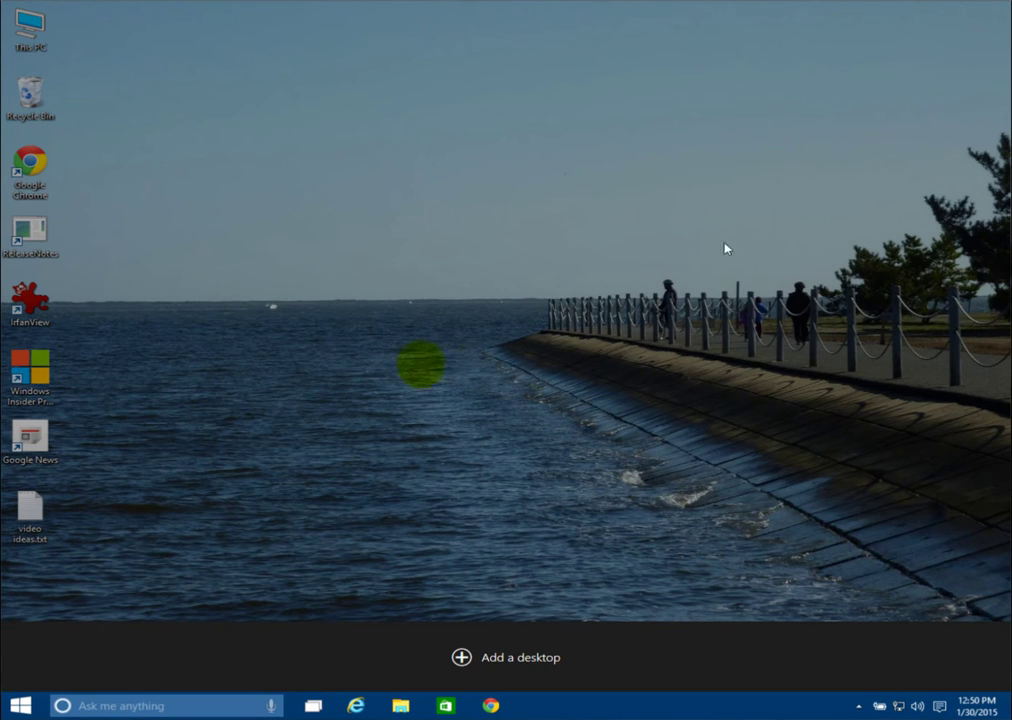
click(401, 708)
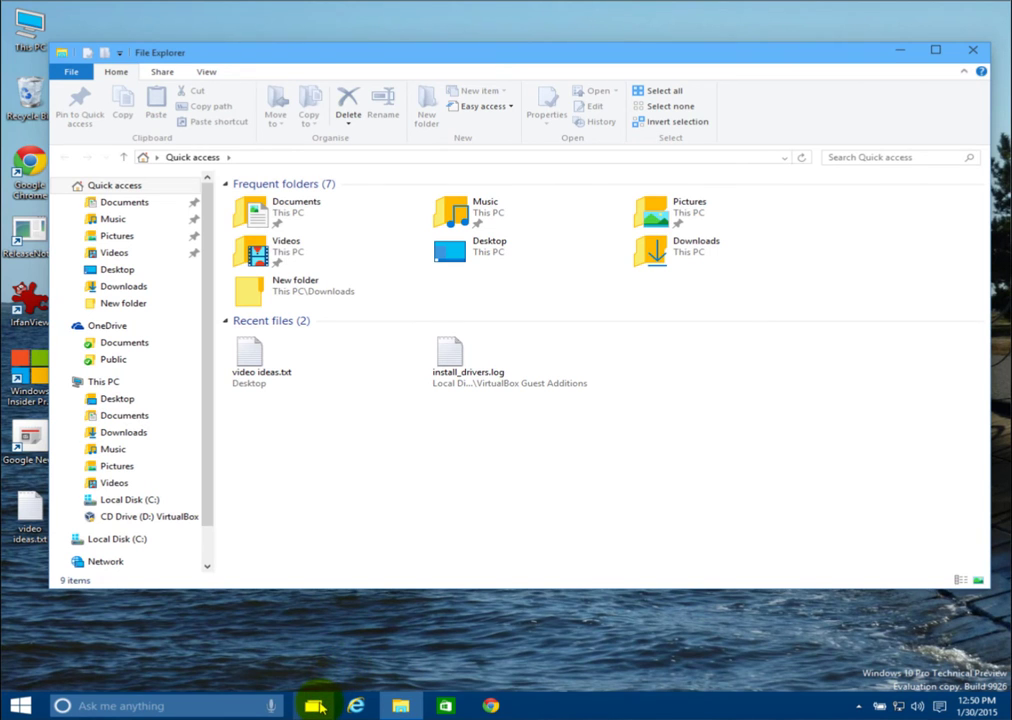
click(316, 705)
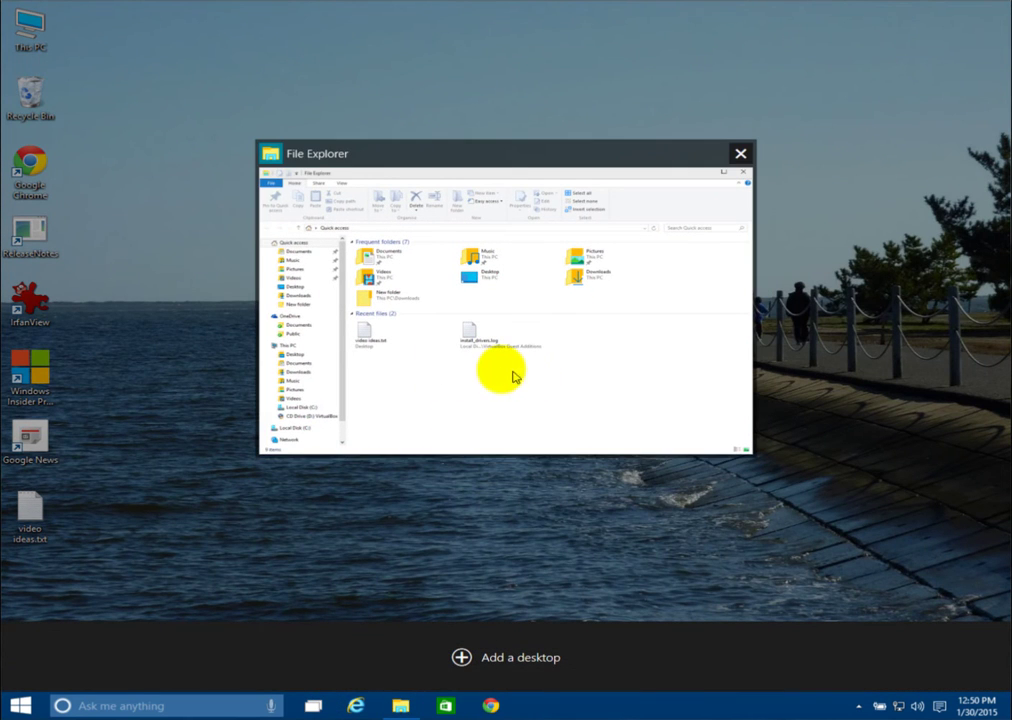
click(462, 657)
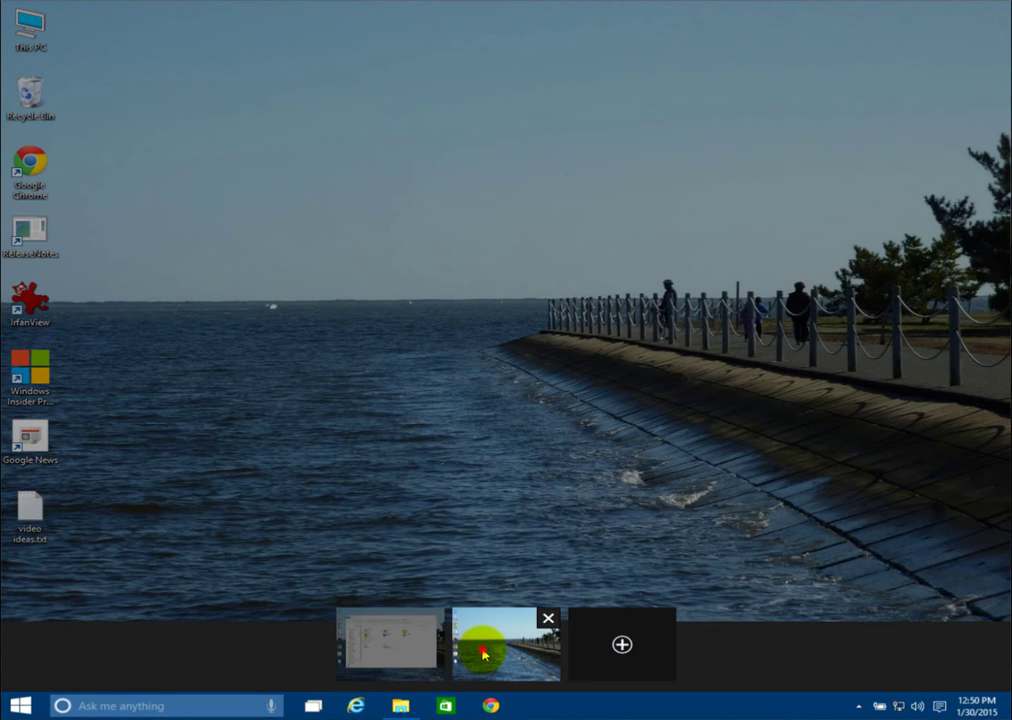
click(482, 653)
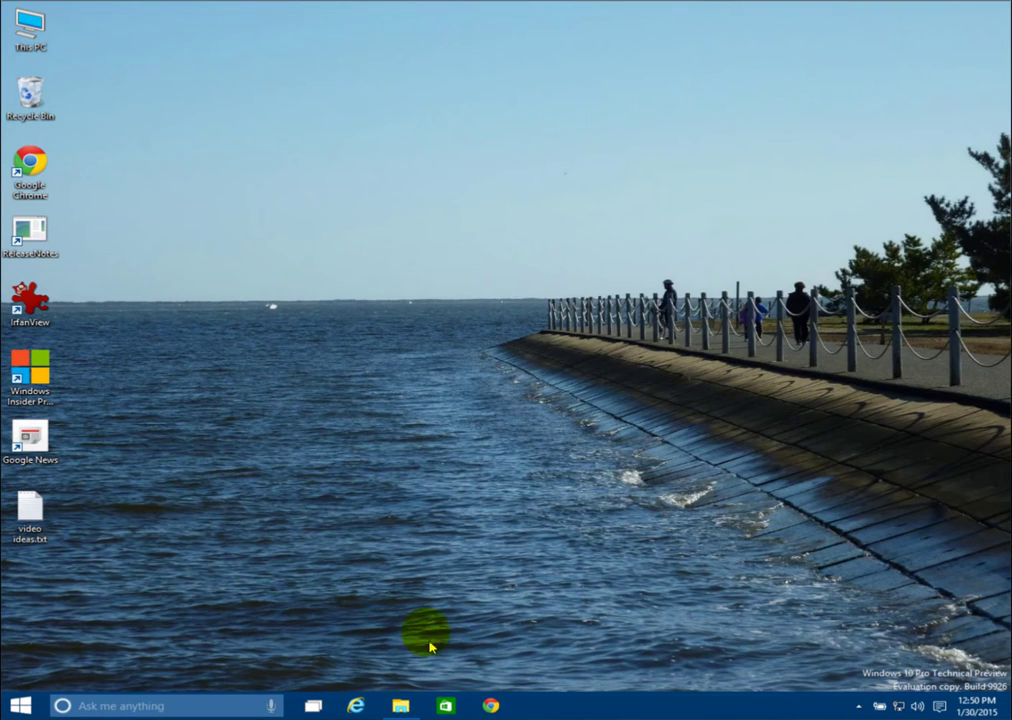
click(316, 706)
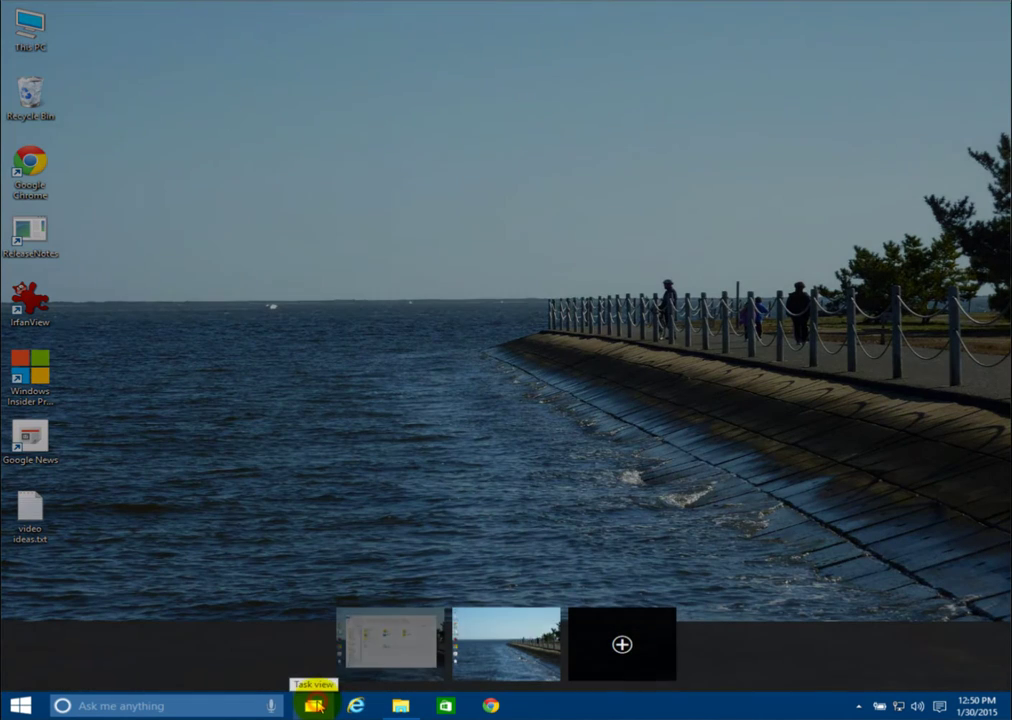
click(363, 653)
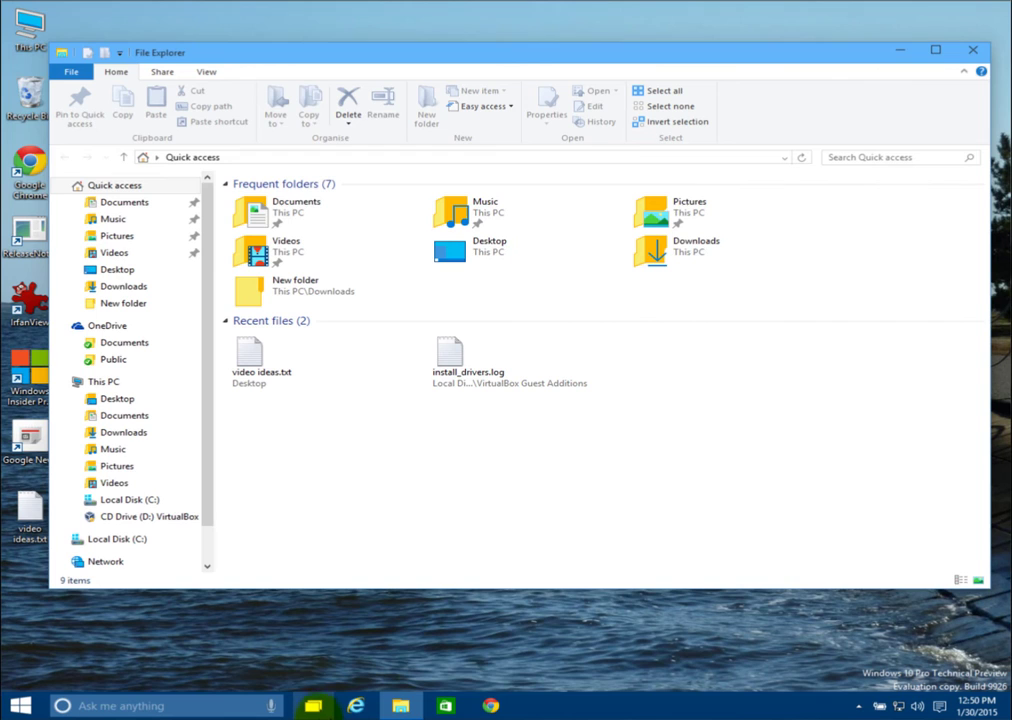
Step: Move the File Explorer window to Desktop 2 via Task View and switch to Desktop 2
click(314, 708)
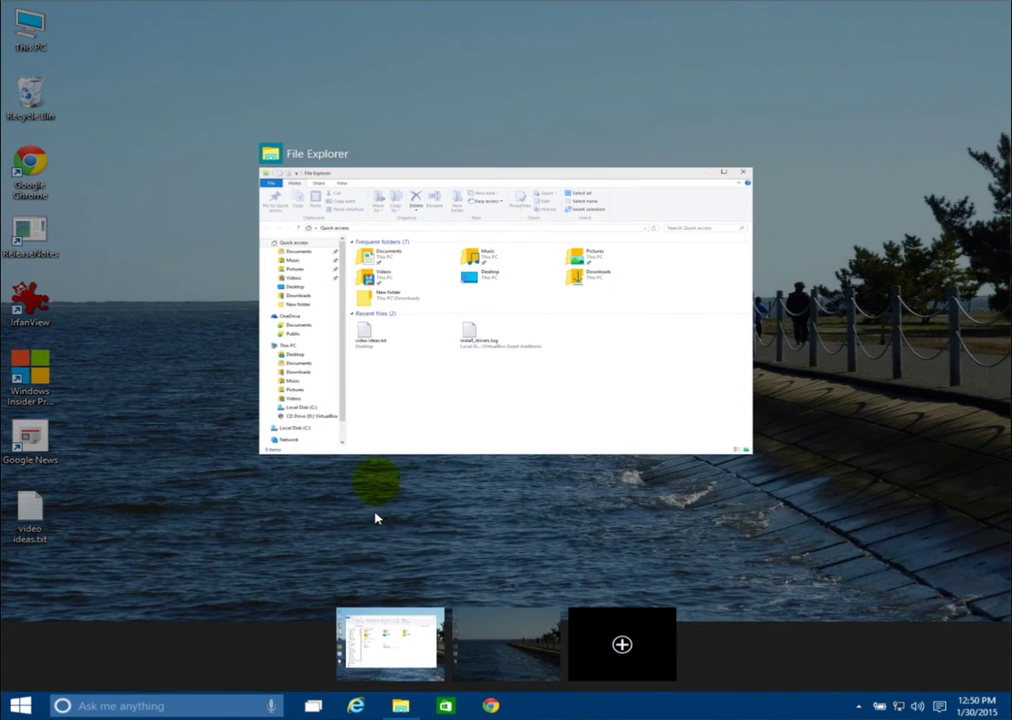
right_click(432, 334)
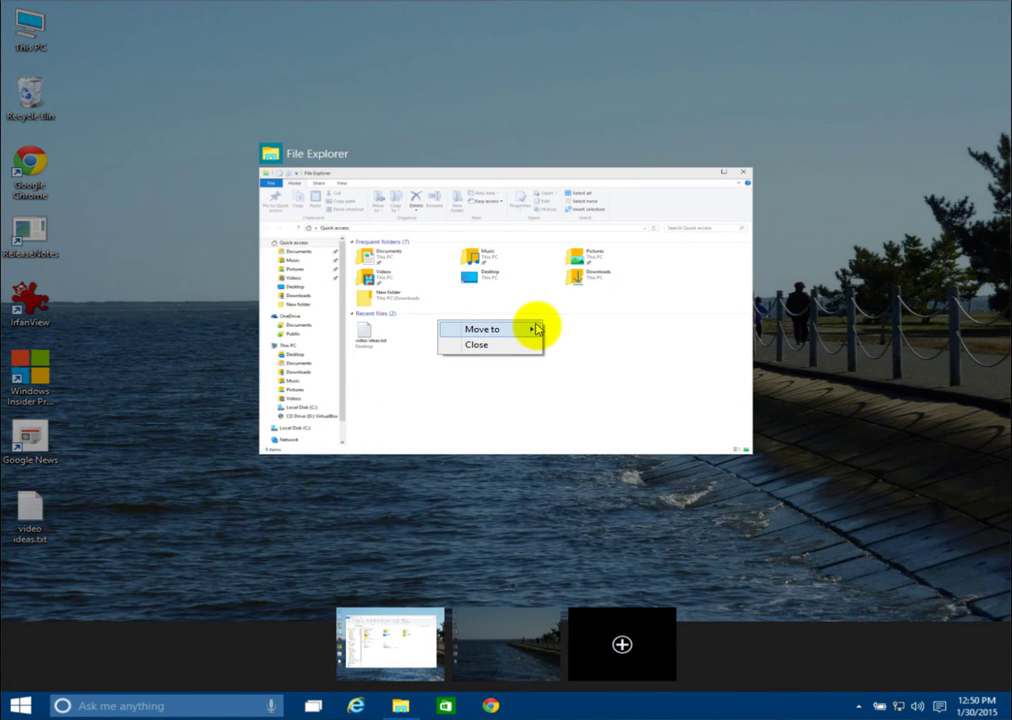
click(566, 331)
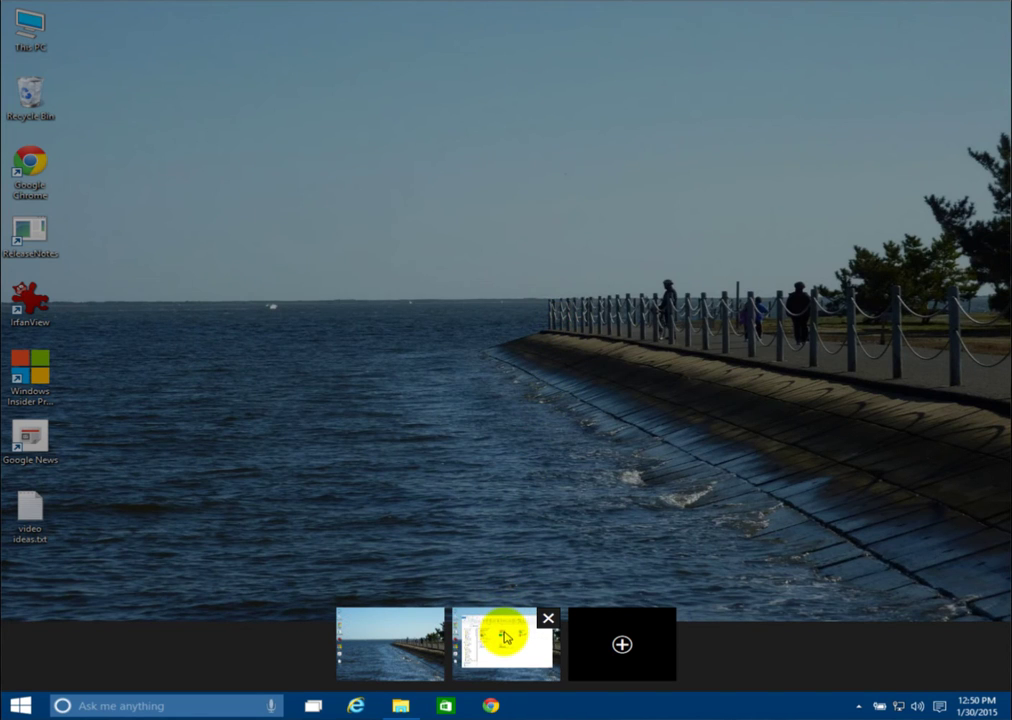
mouse_move(507, 638)
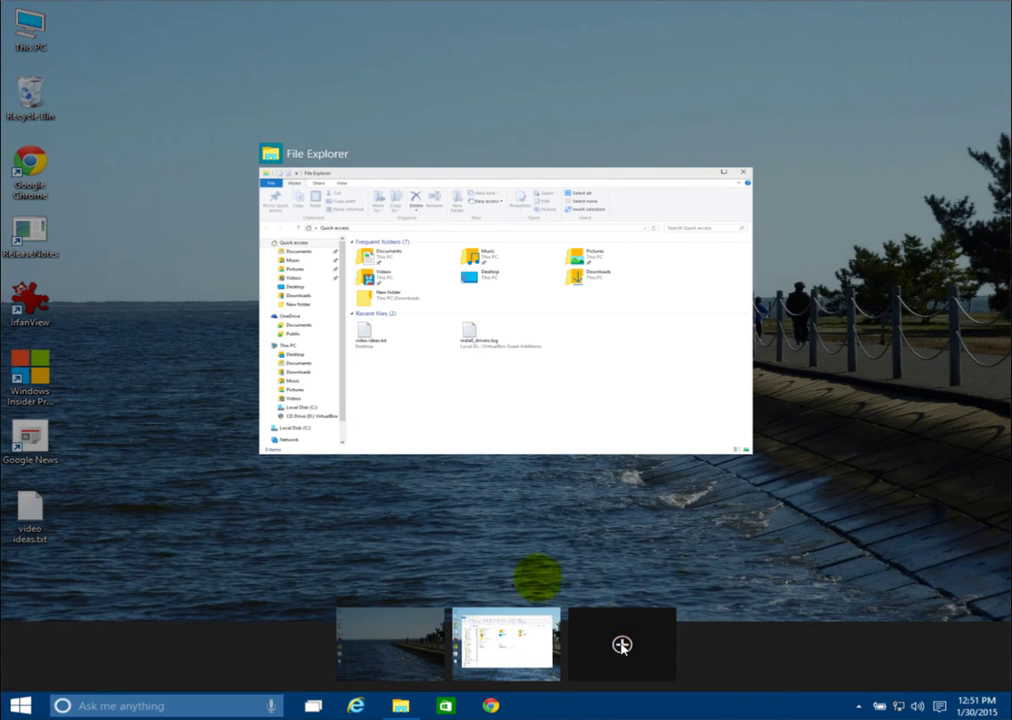
click(536, 540)
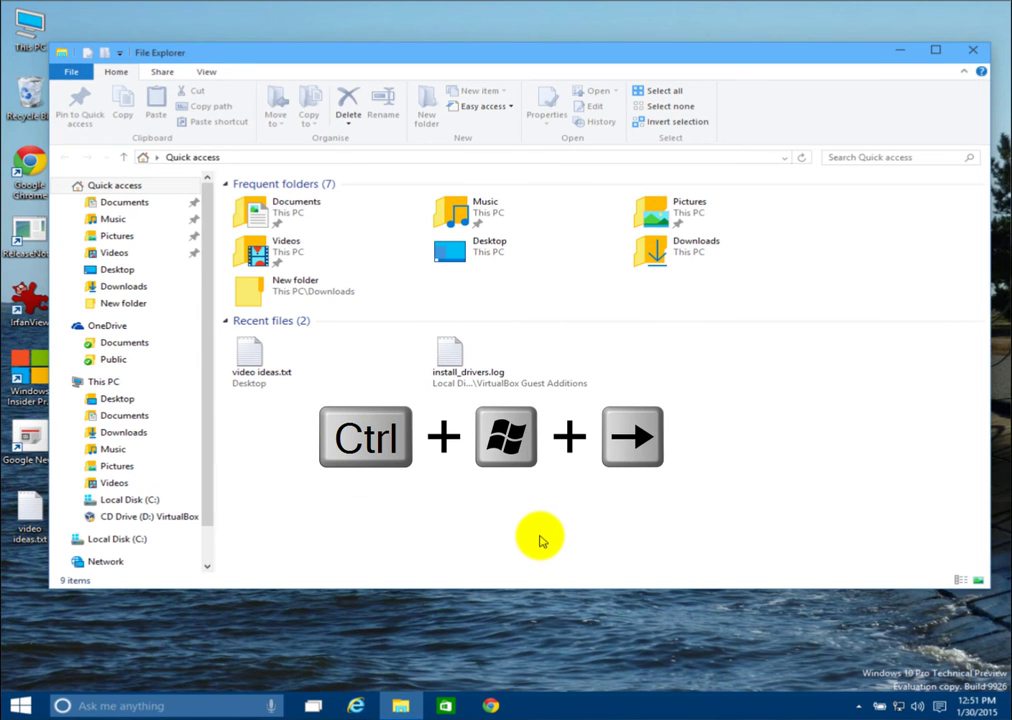
Step: Flip between the two desktops with Ctrl+Win+Right/Left, finishing on the empty desktop
key(ctrl+super+Right)
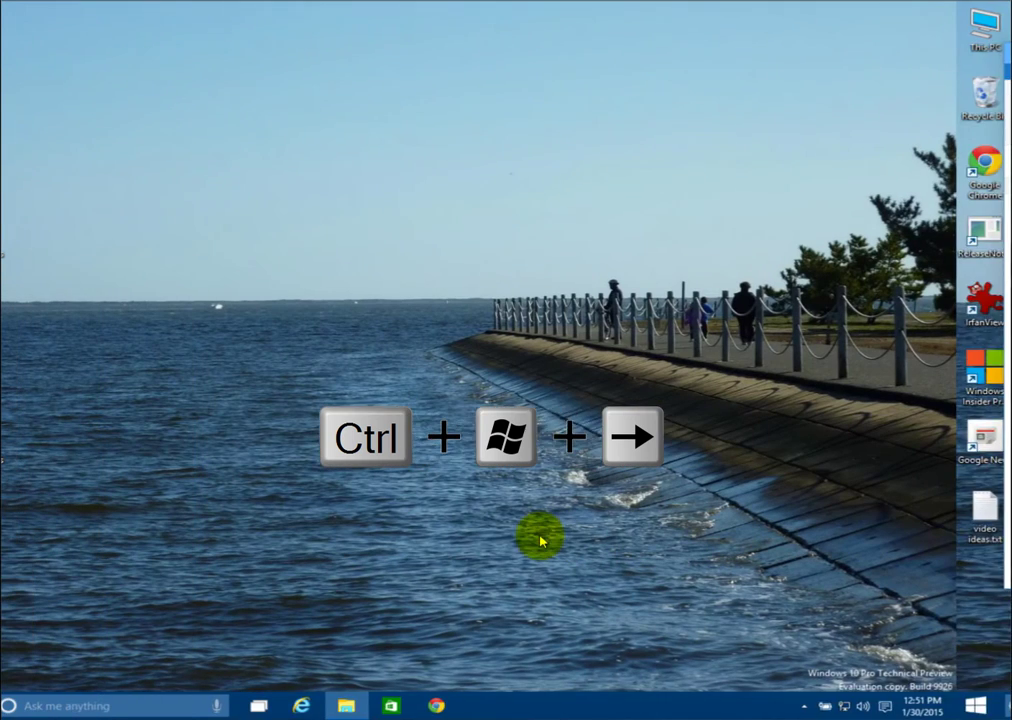
key(ctrl+super+Left)
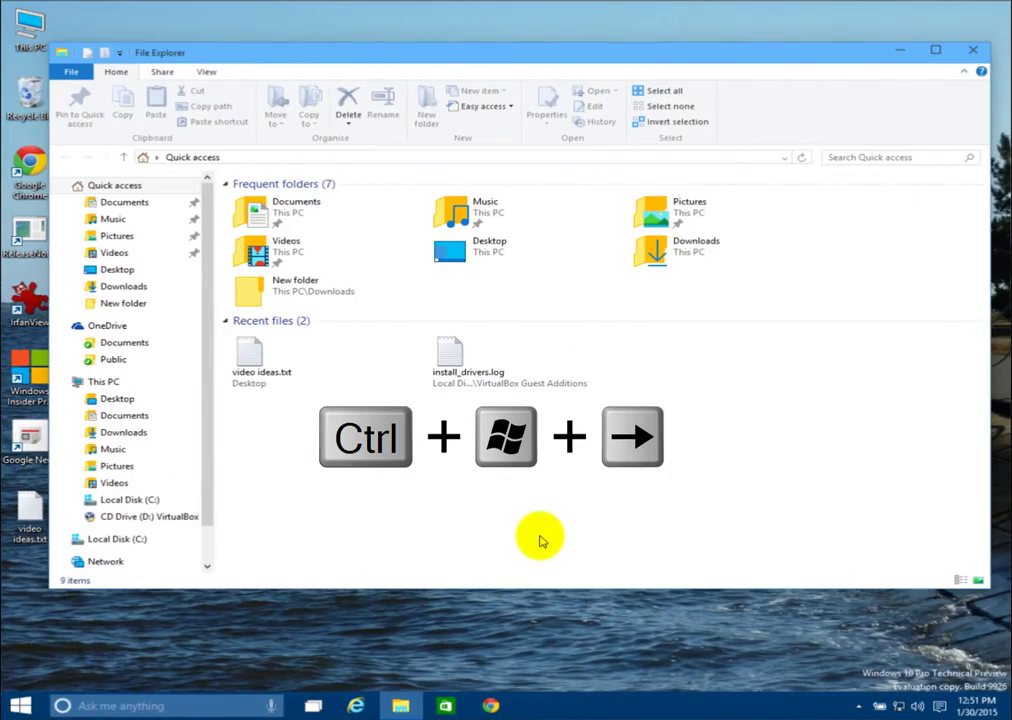
key(ctrl+super+Right)
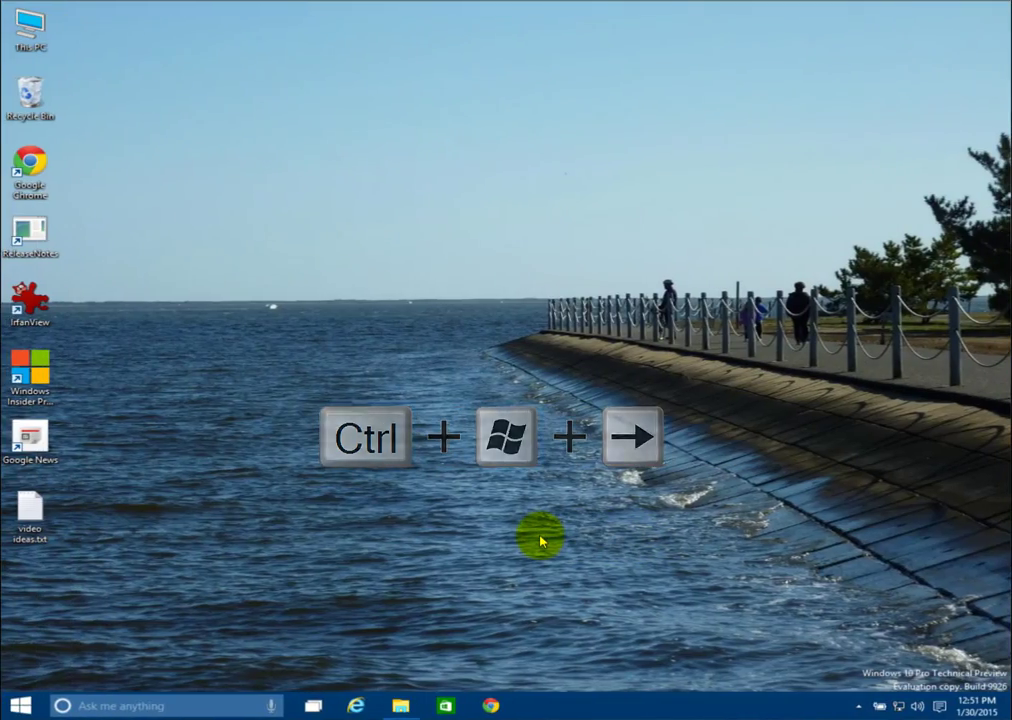
key(ctrl+super+Left)
key(ctrl+super+Right)
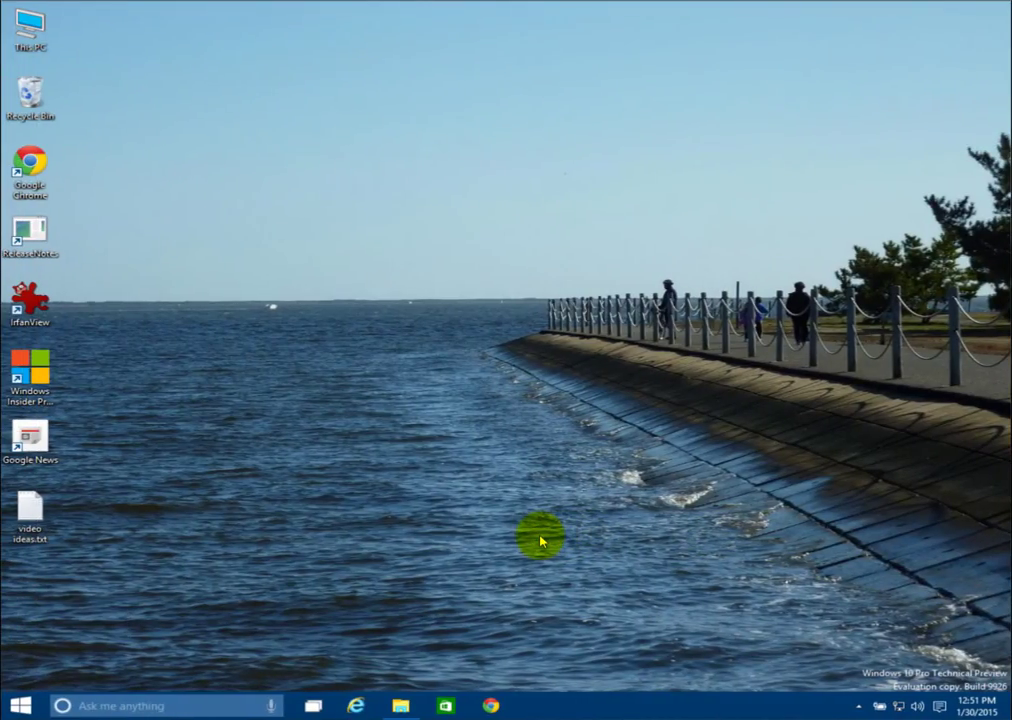
click(540, 477)
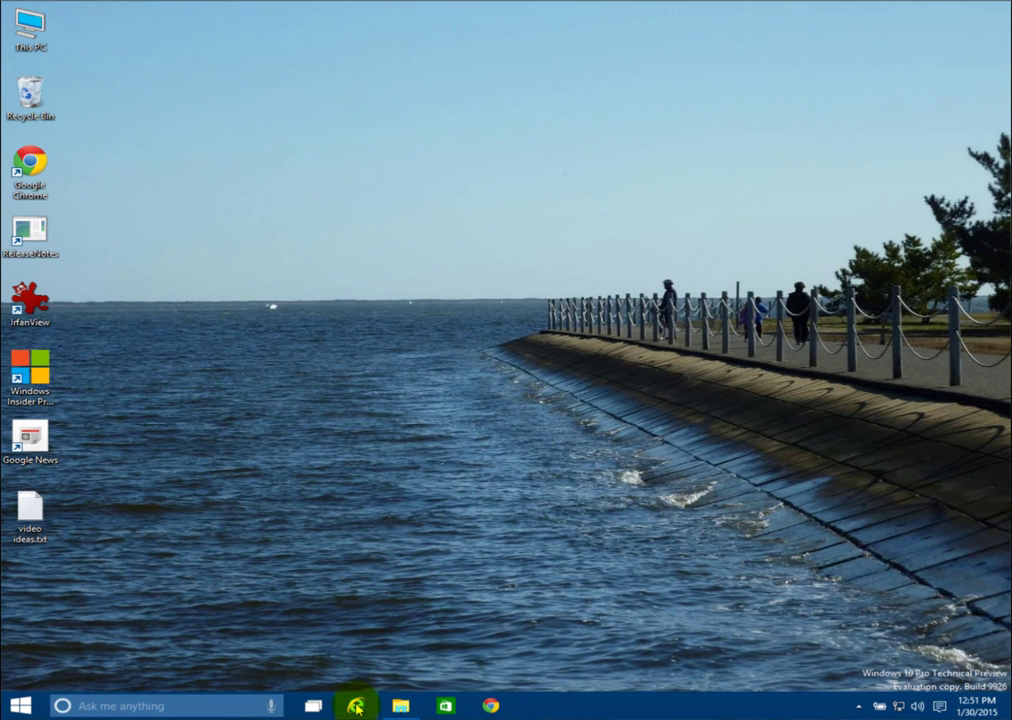
Step: Open Internet Explorer, load about:flags from the address suggestions, then close the browser
click(357, 707)
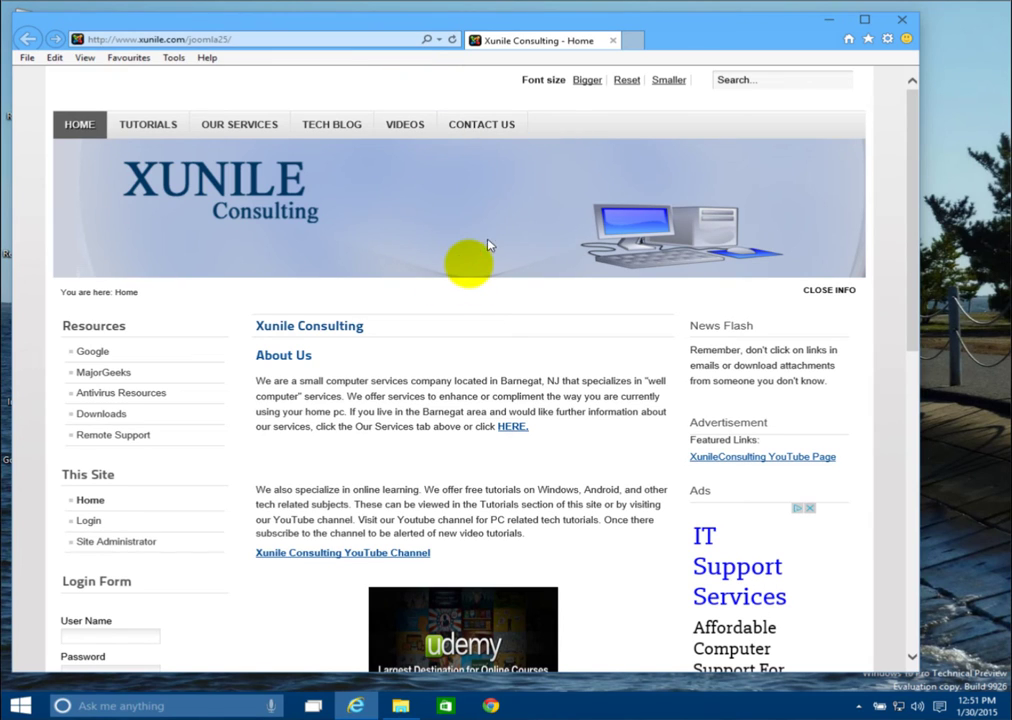
click(440, 42)
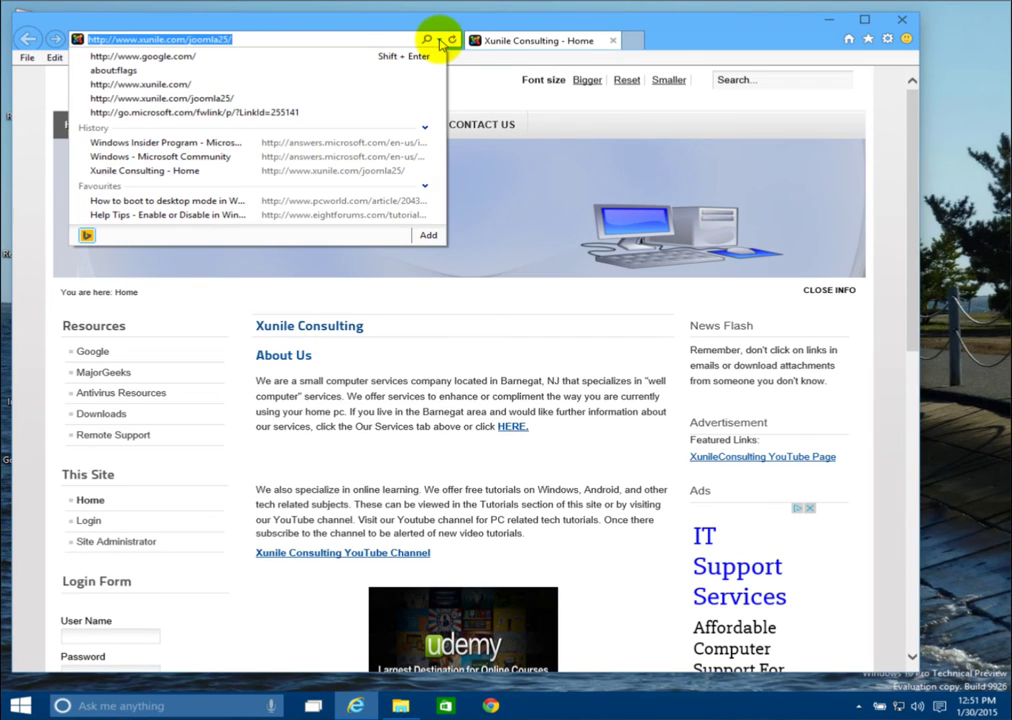
click(185, 74)
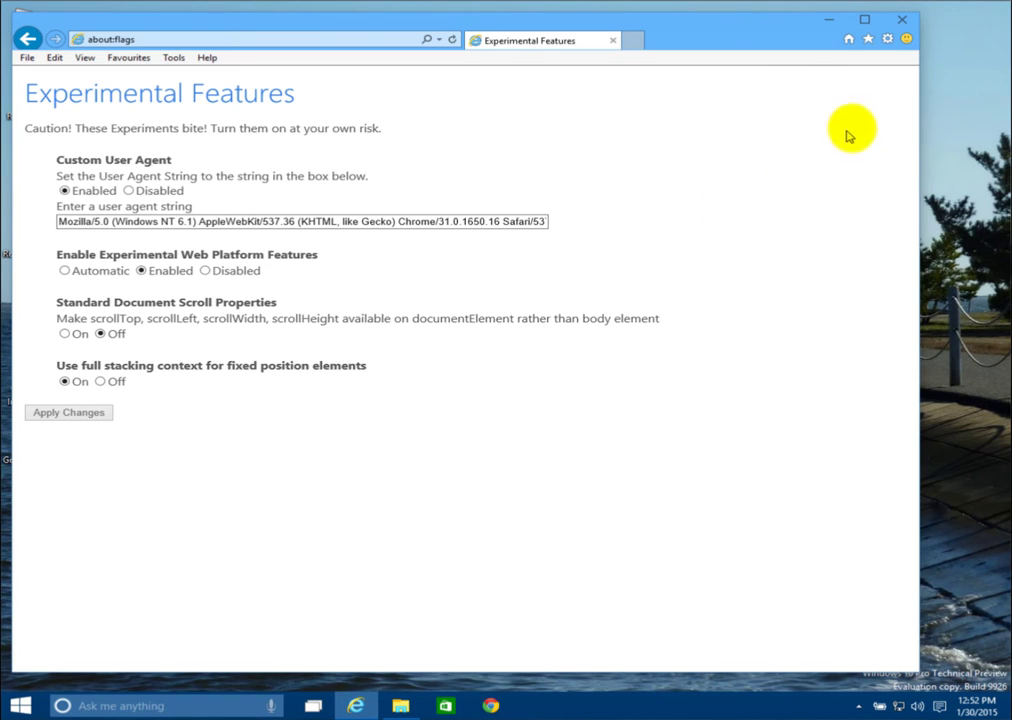
click(902, 20)
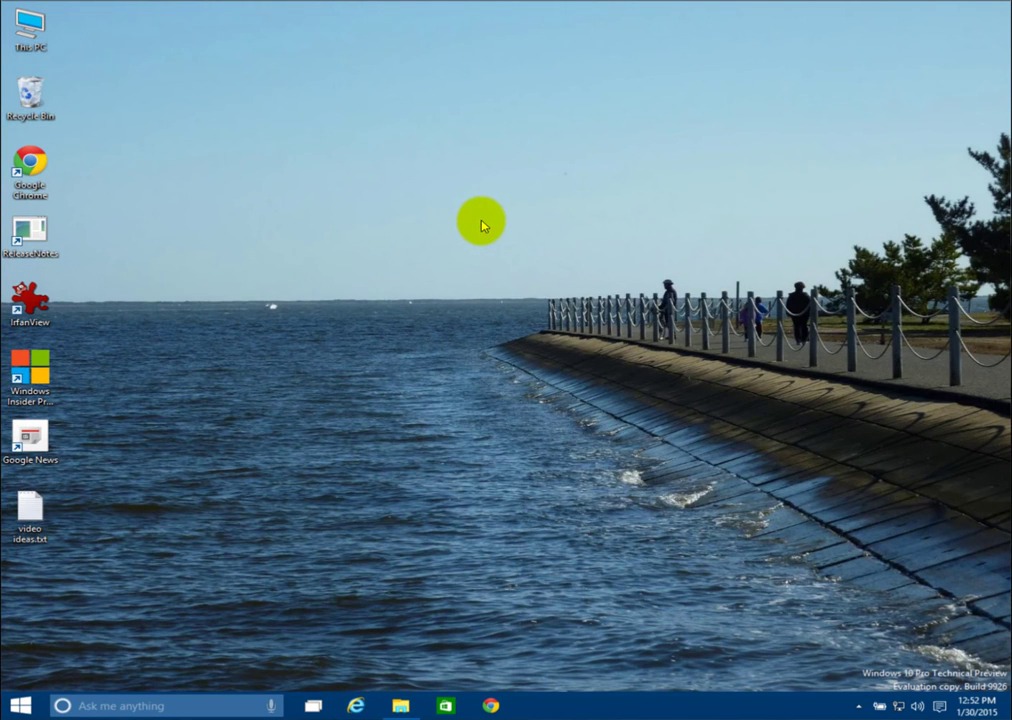
Step: Open This PC from its desktop shortcut and glance at the OneDrive Public folder's options
click(48, 38)
double_click(48, 38)
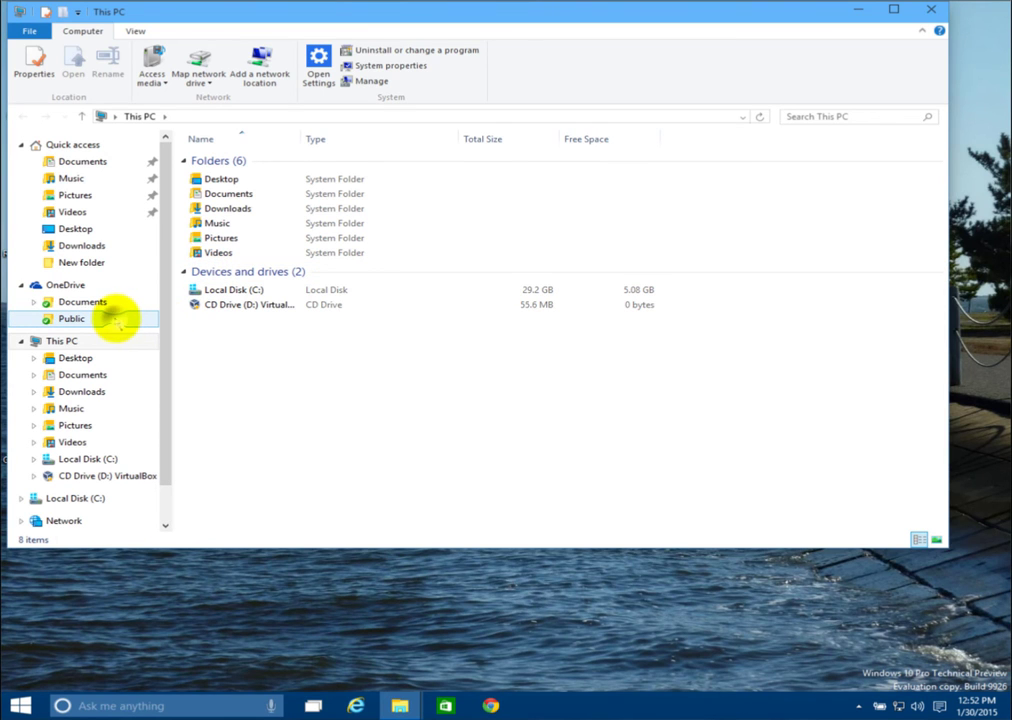
right_click(116, 321)
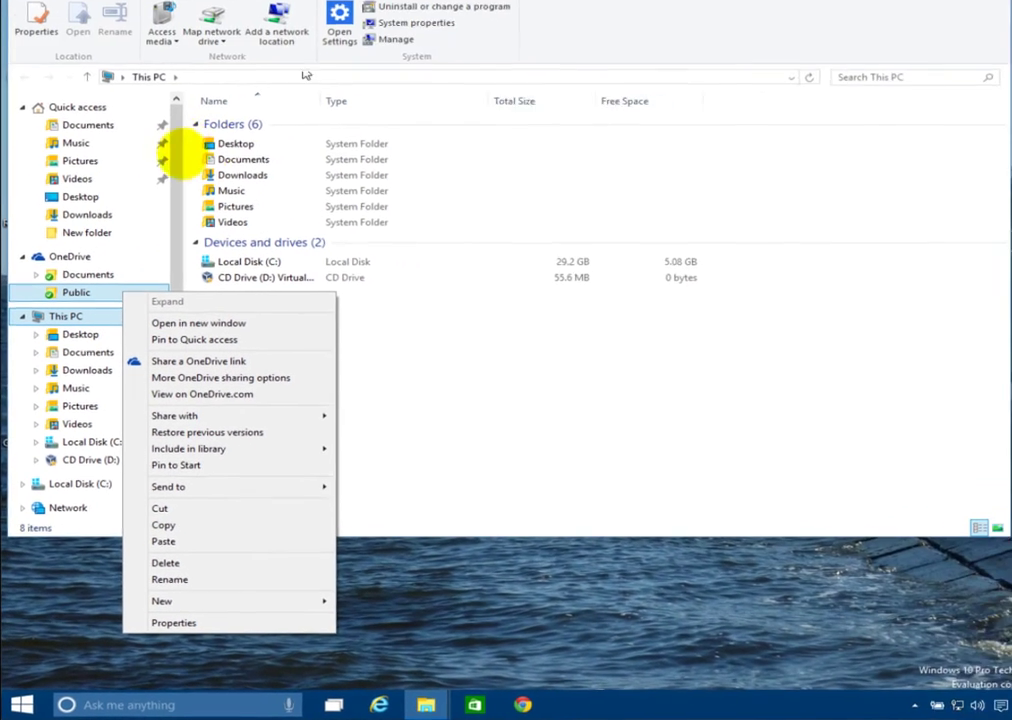
click(234, 1)
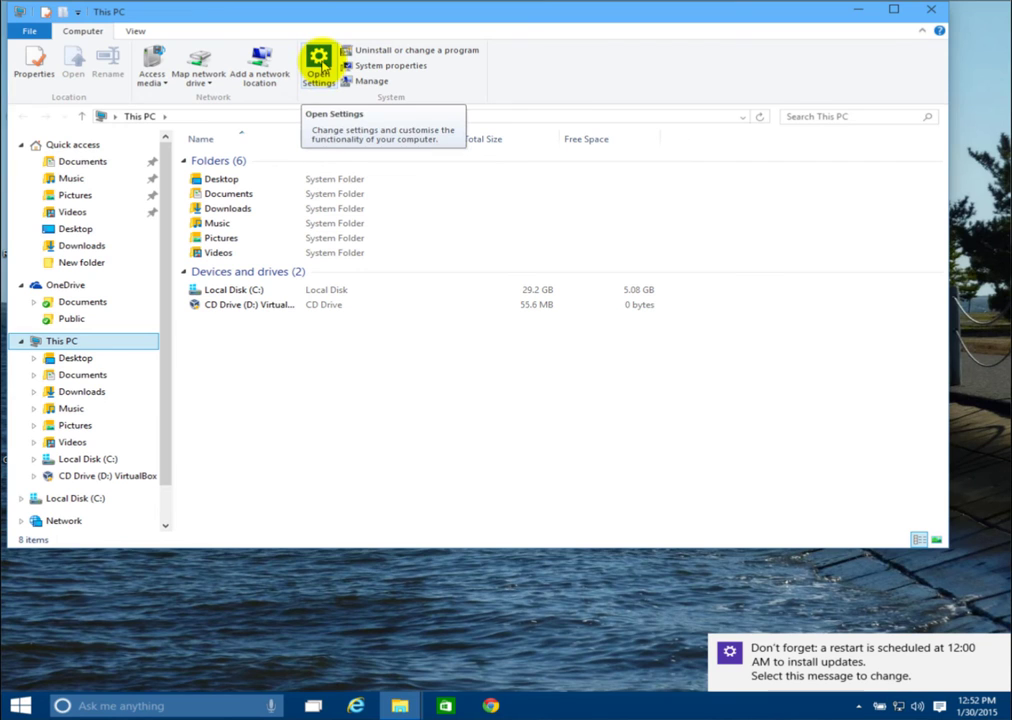
Step: Open Settings from This PC, browse Personalisation's lock screen page, then return to Settings home
click(319, 62)
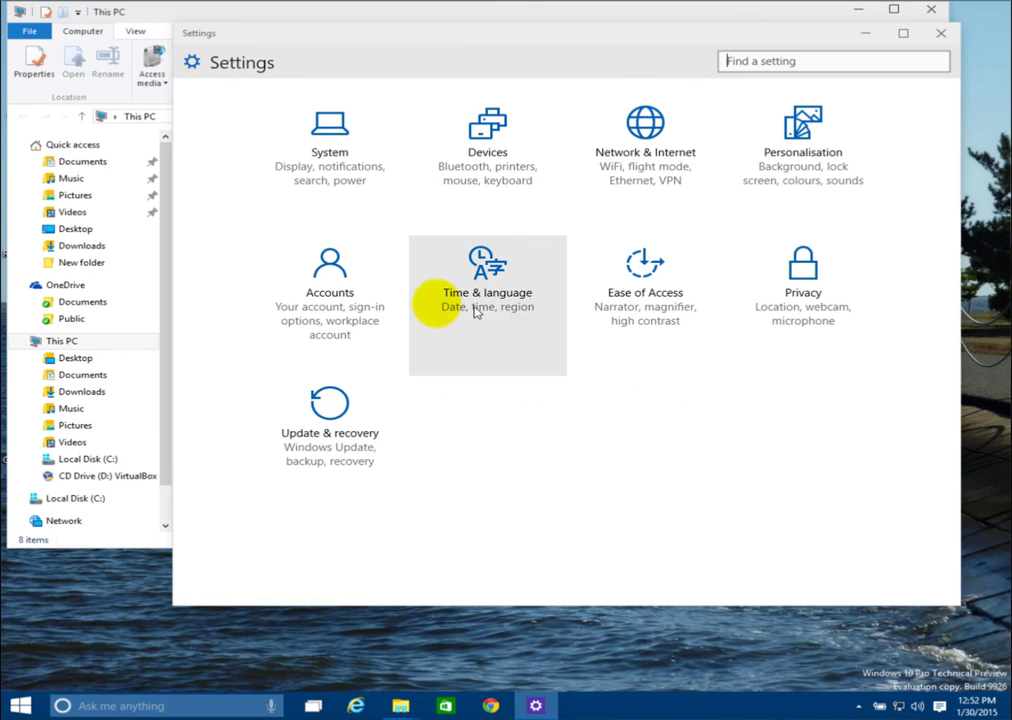
click(775, 172)
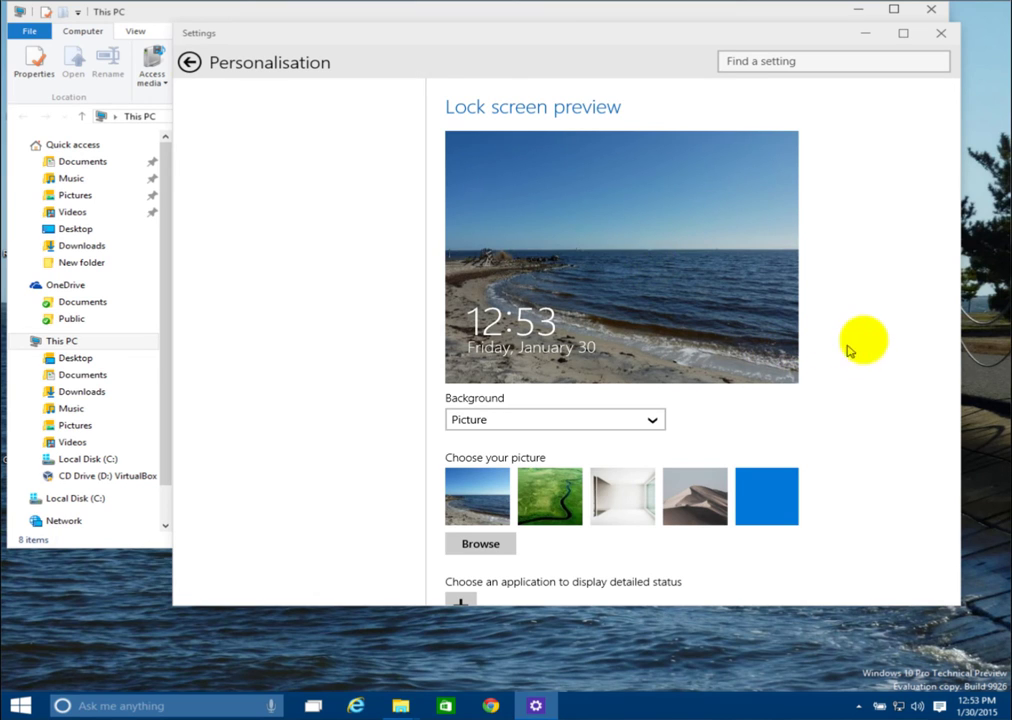
scroll(863, 355, down, 2)
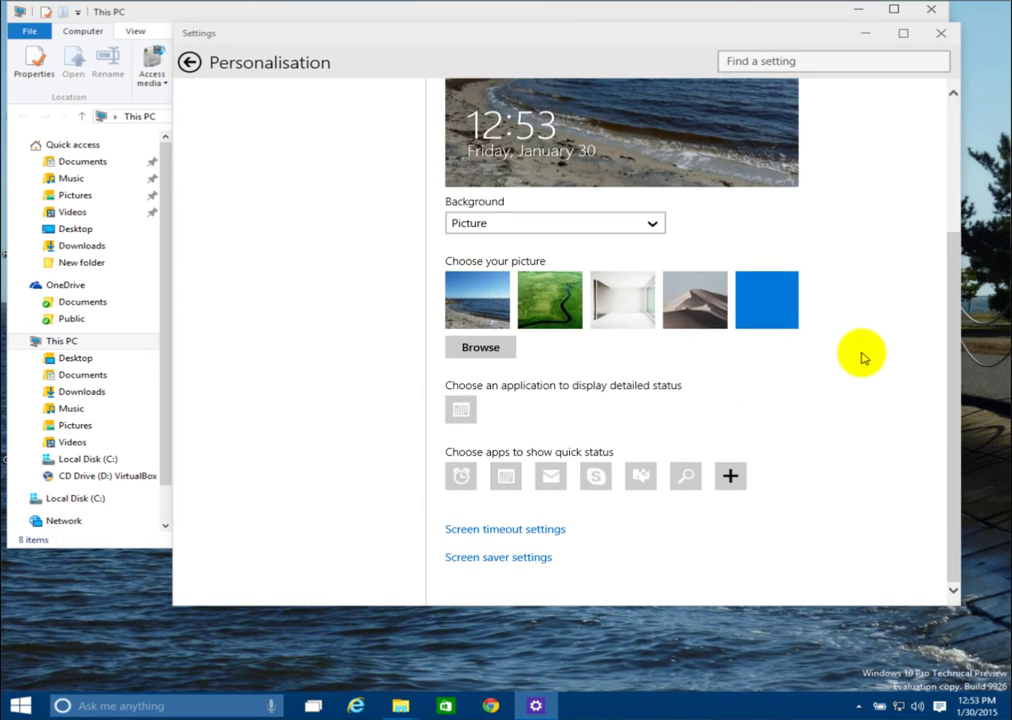
scroll(863, 355, up, 2)
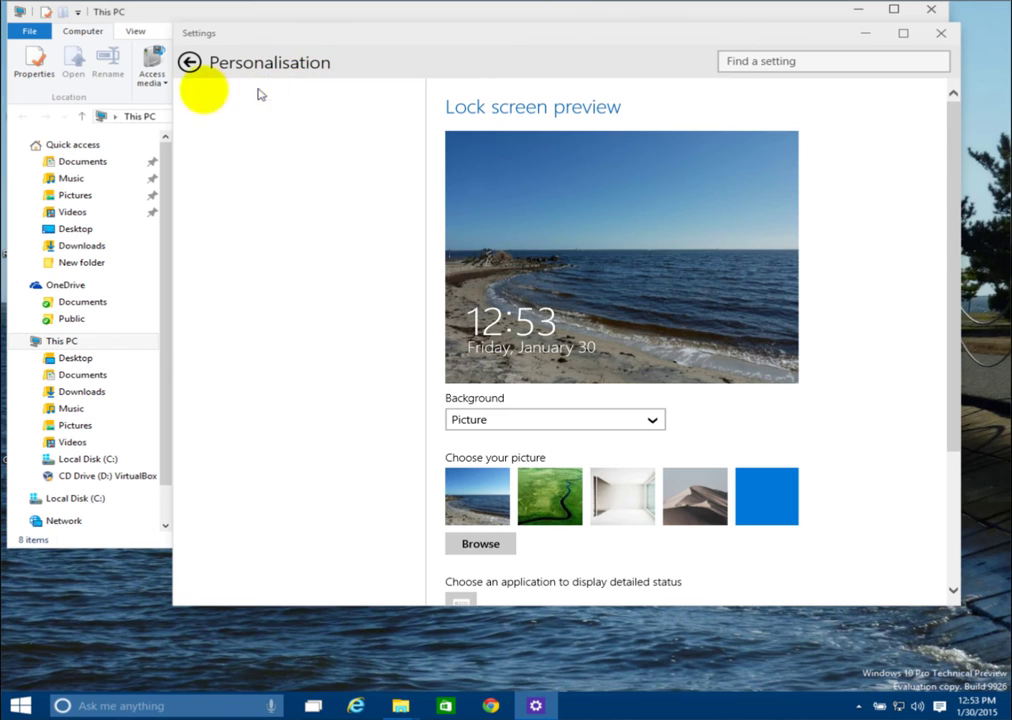
click(187, 63)
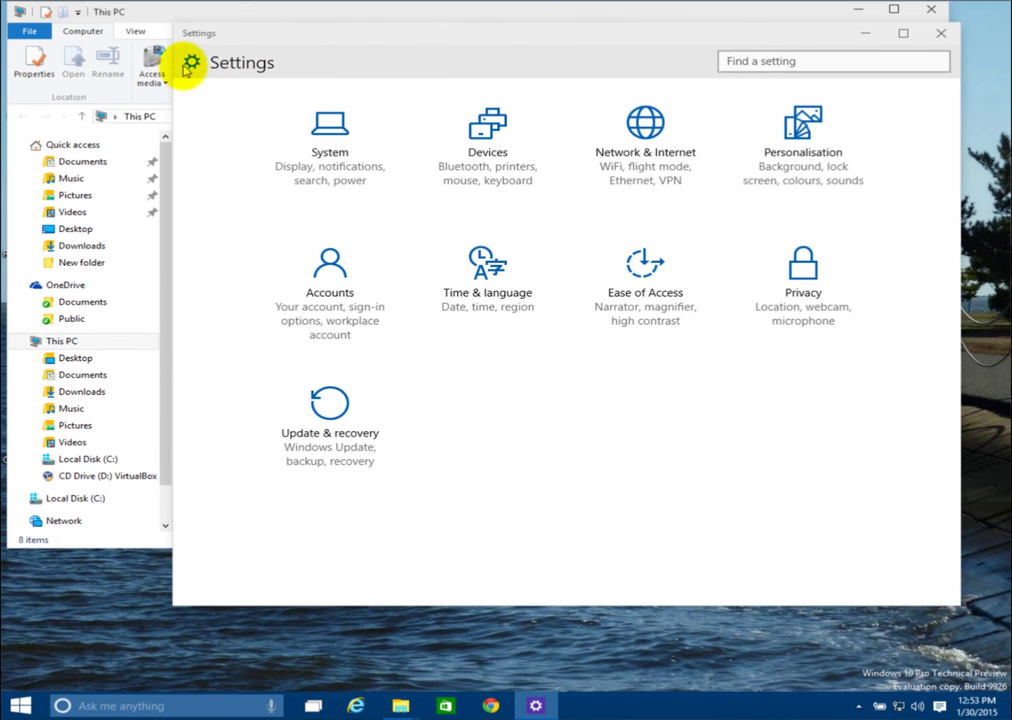
Step: View the Accounts page, then close Settings and This PC and right-click the empty desktop
click(300, 264)
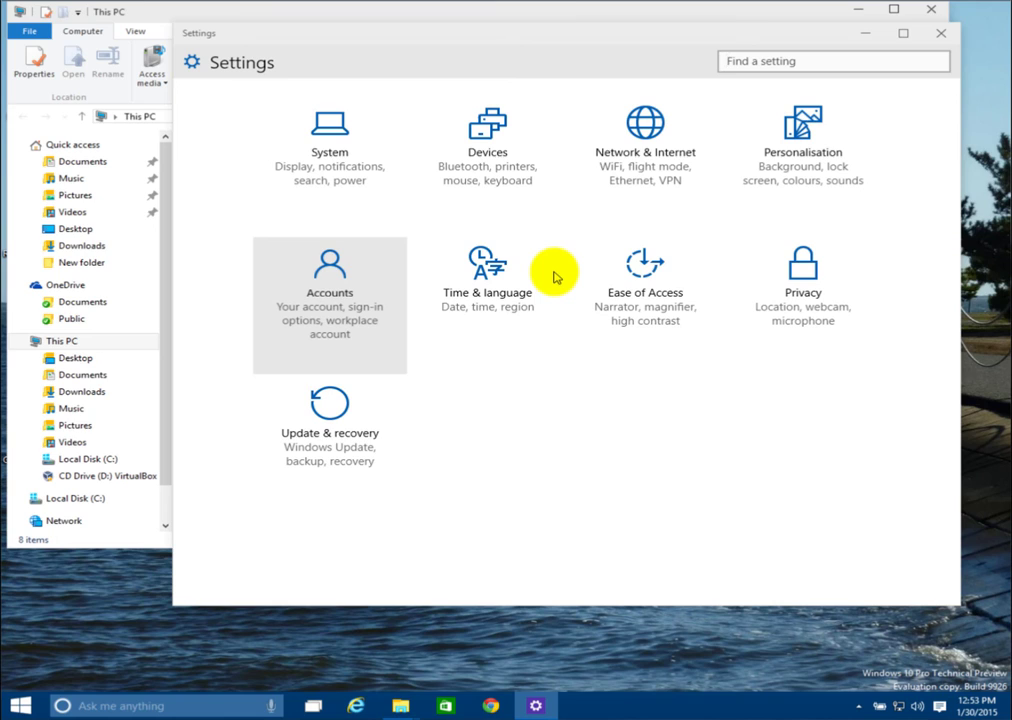
key(Return)
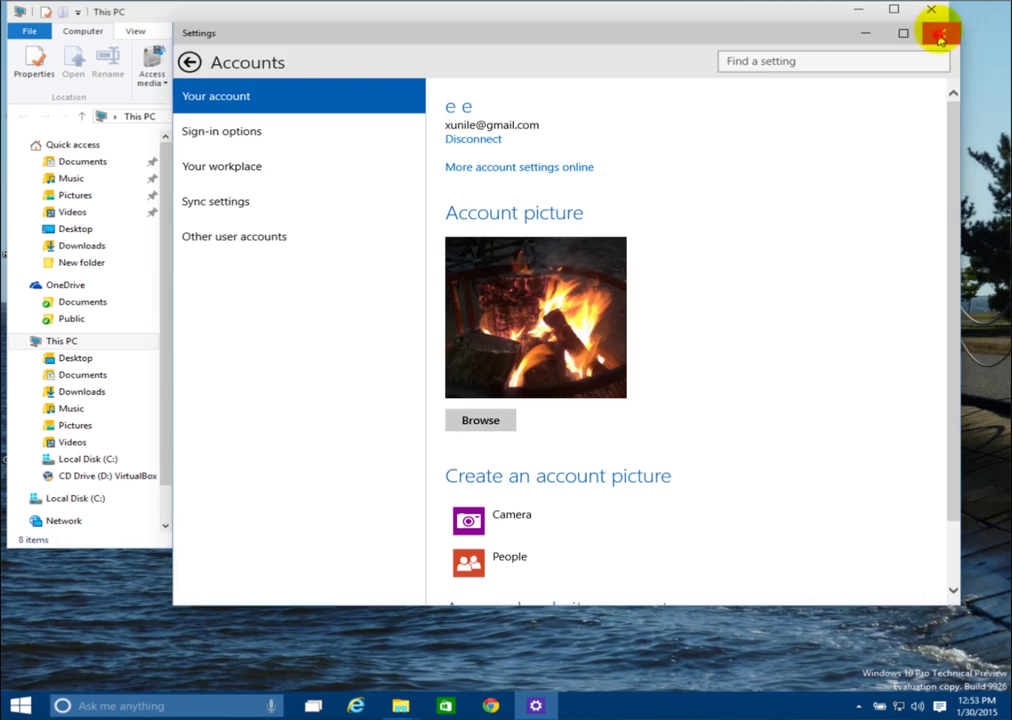
click(940, 36)
click(931, 10)
right_click(596, 162)
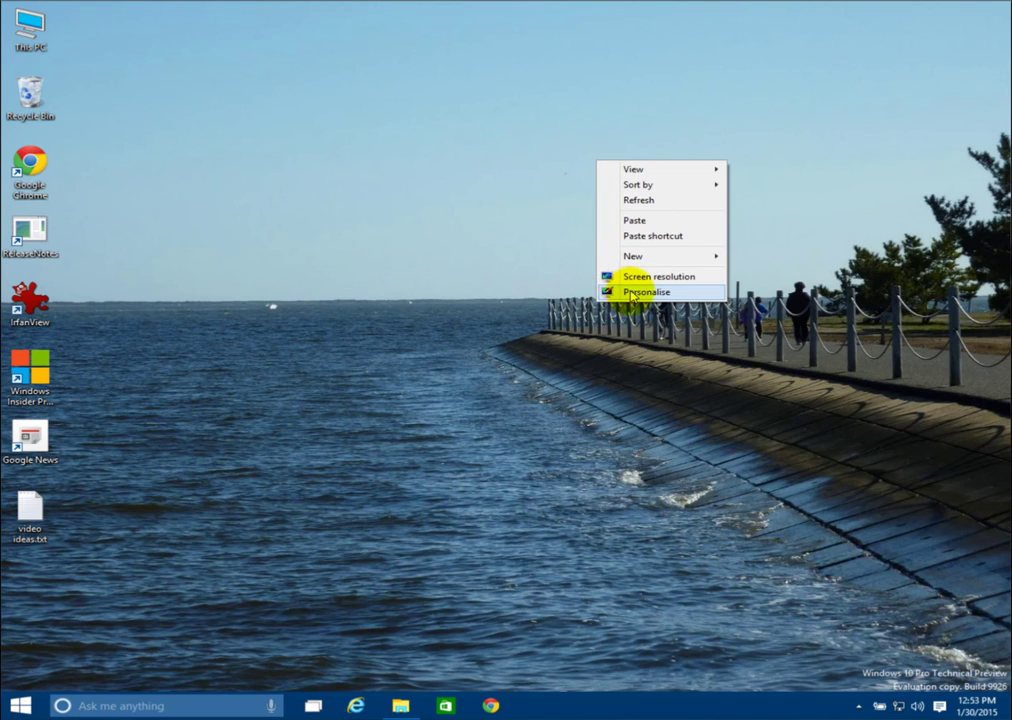
click(630, 293)
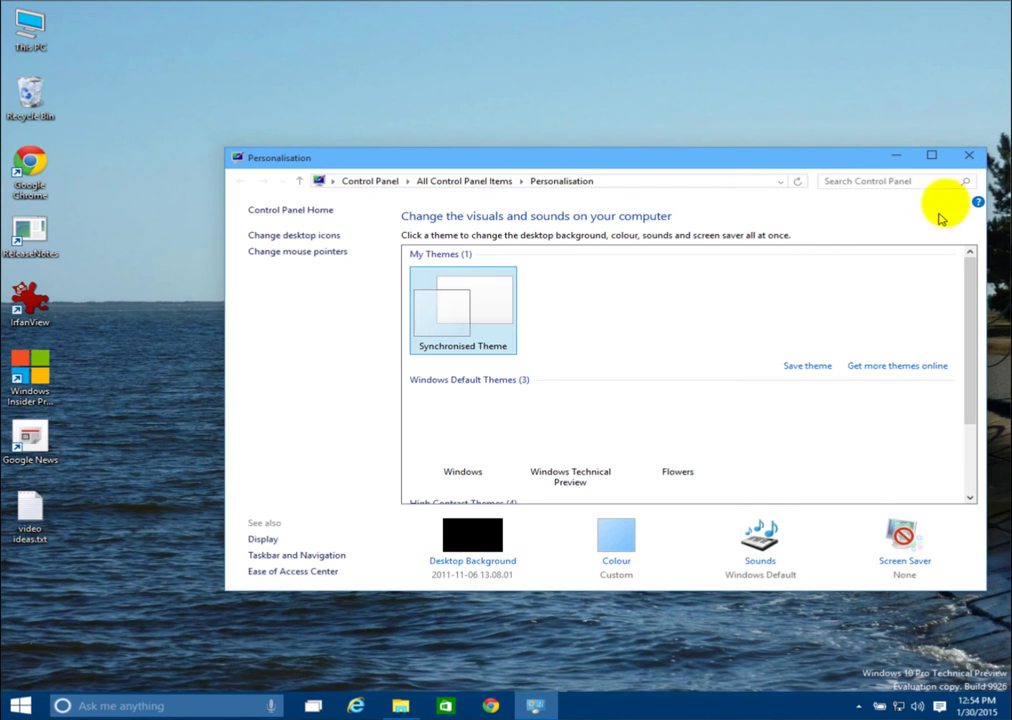
click(967, 155)
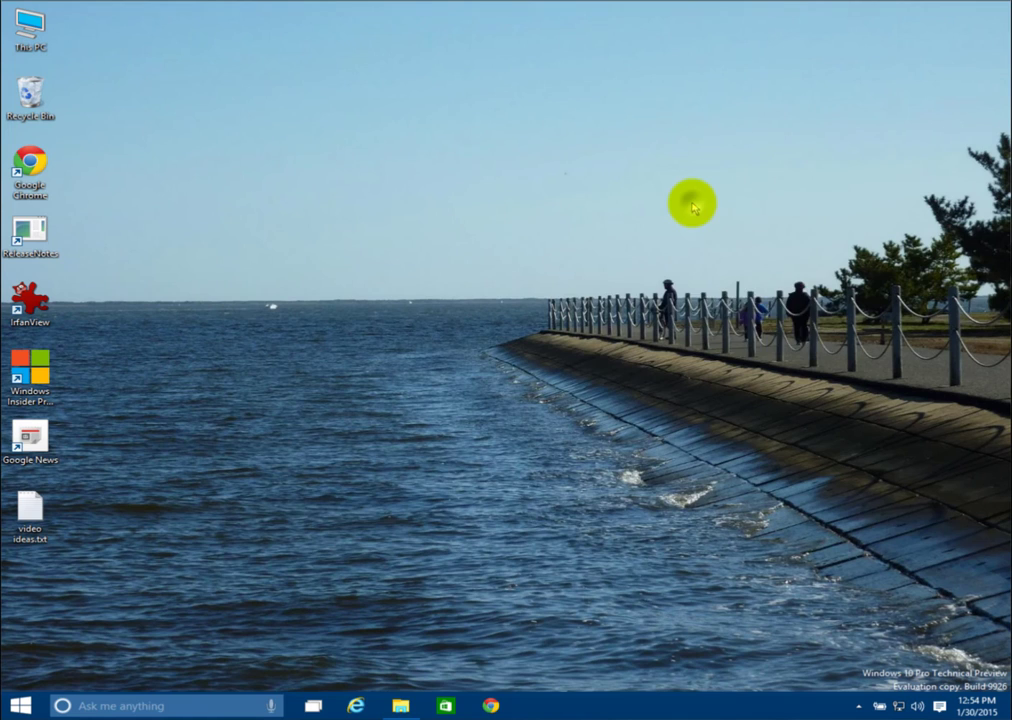
Step: View the desktop's 1280 × 1024 Landscape screen resolution settings, close them, and launch the Store
right_click(692, 205)
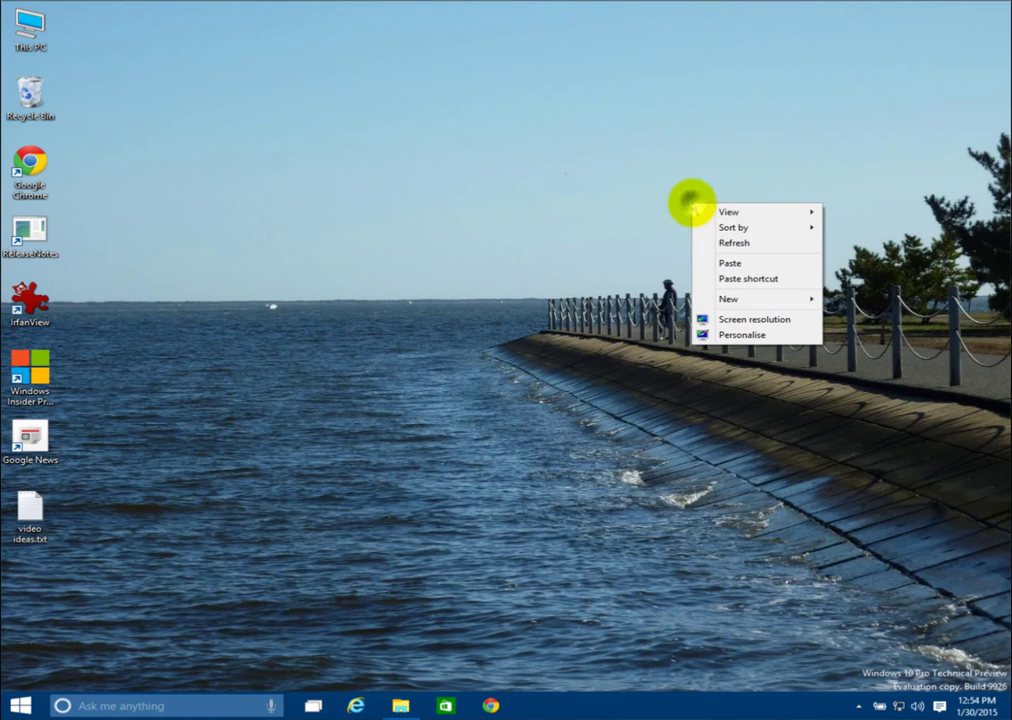
click(739, 320)
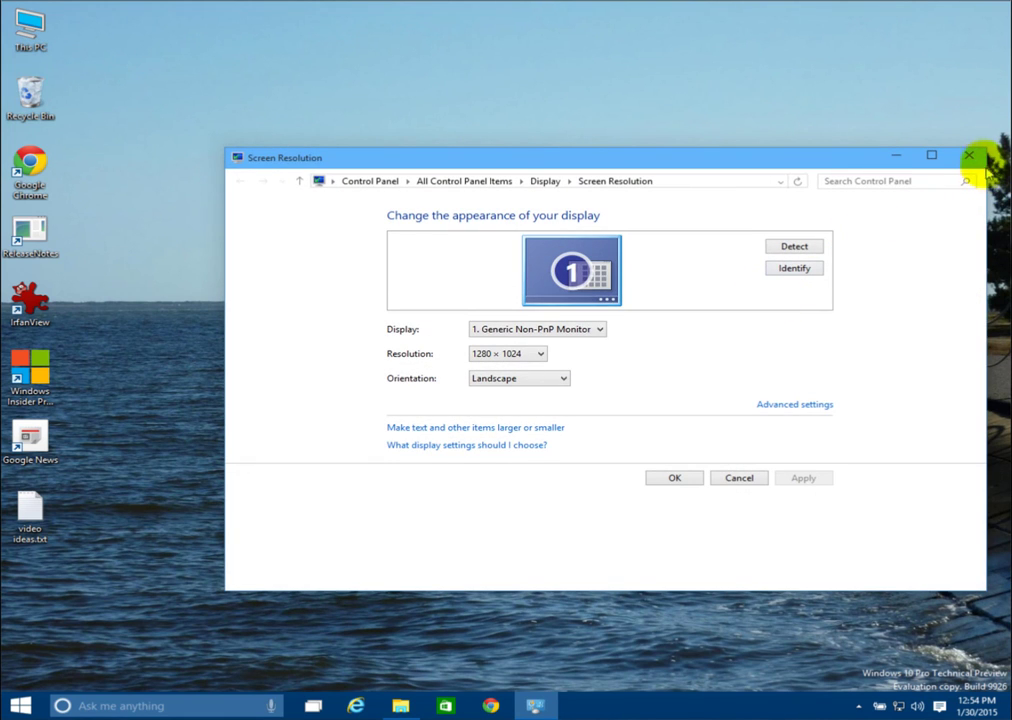
click(970, 157)
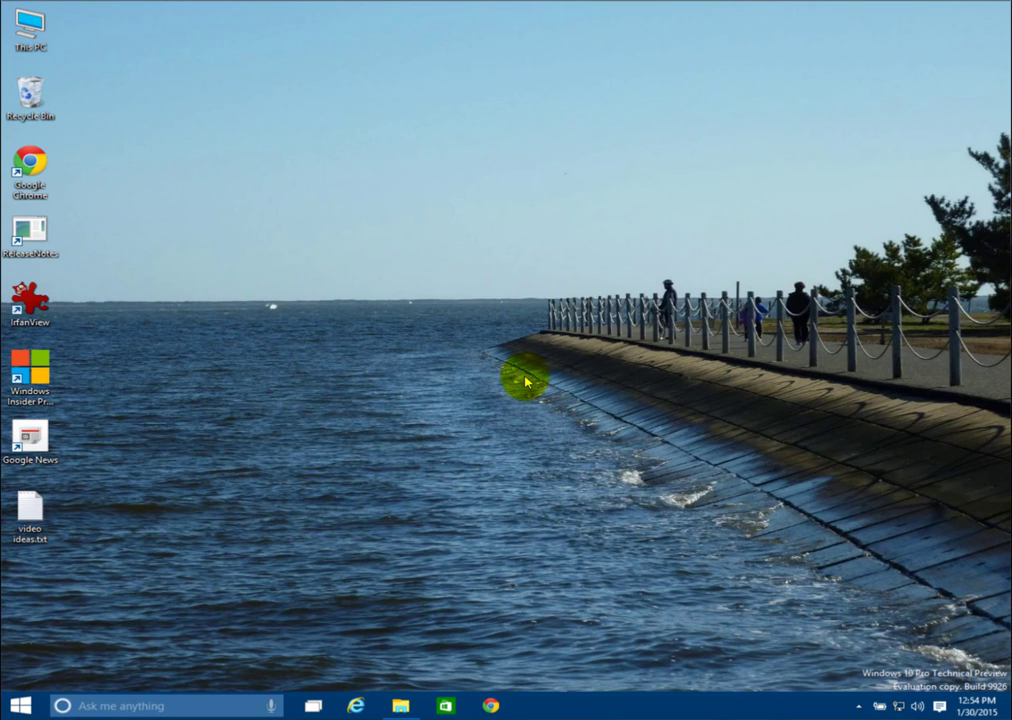
click(444, 707)
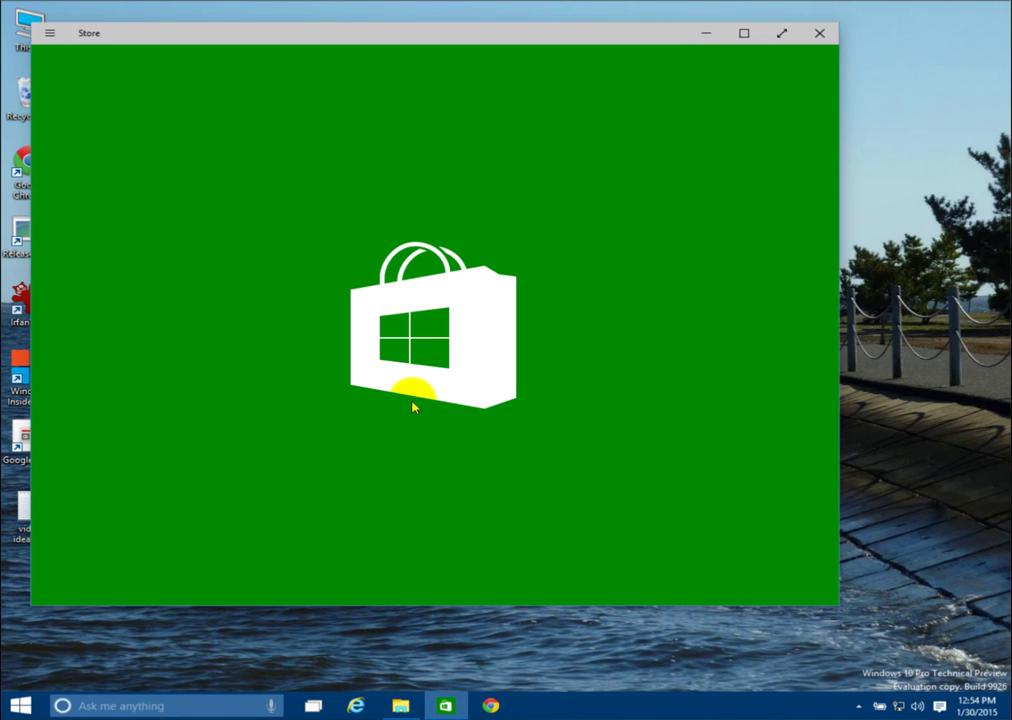